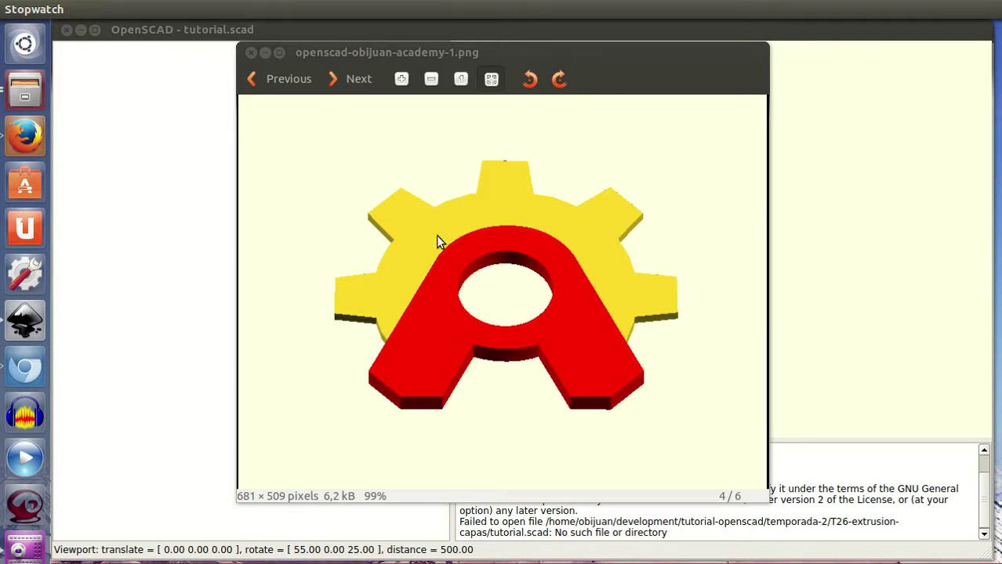
# View the next gear-logo render in Image Viewer, then bring the blank Inkscape document forward
pyautogui.click(351, 78)
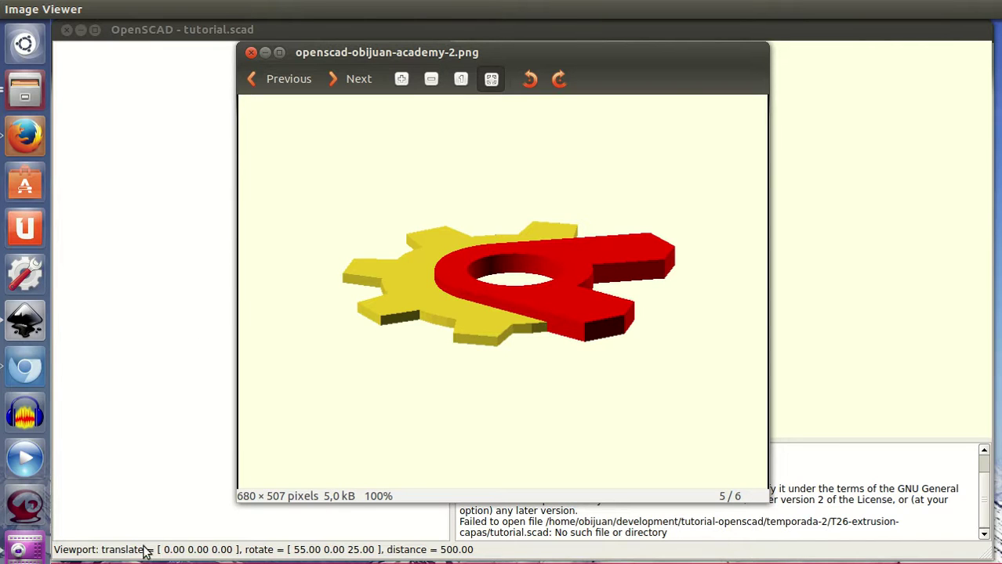
pyautogui.click(27, 321)
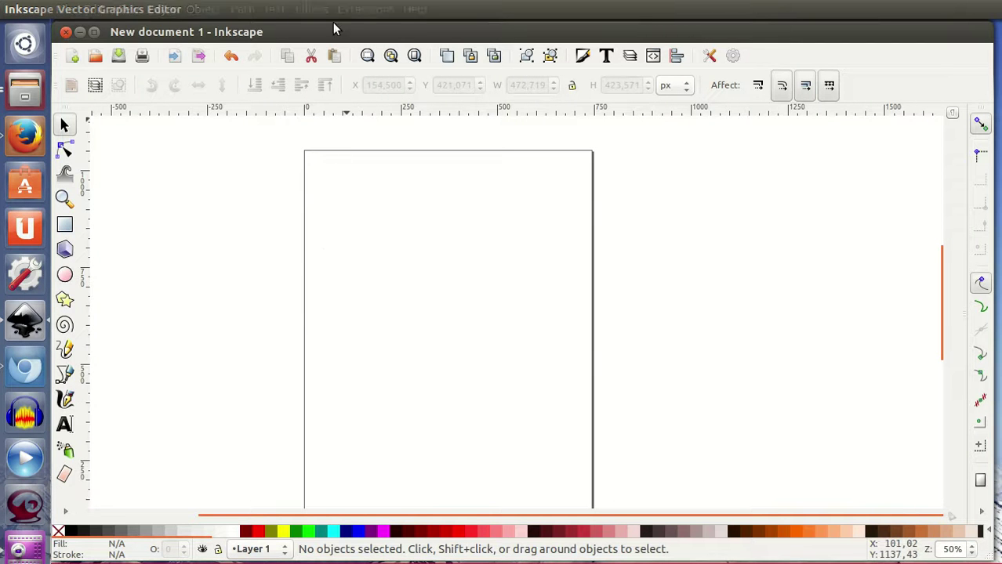
pyautogui.moveTo(176, 8)
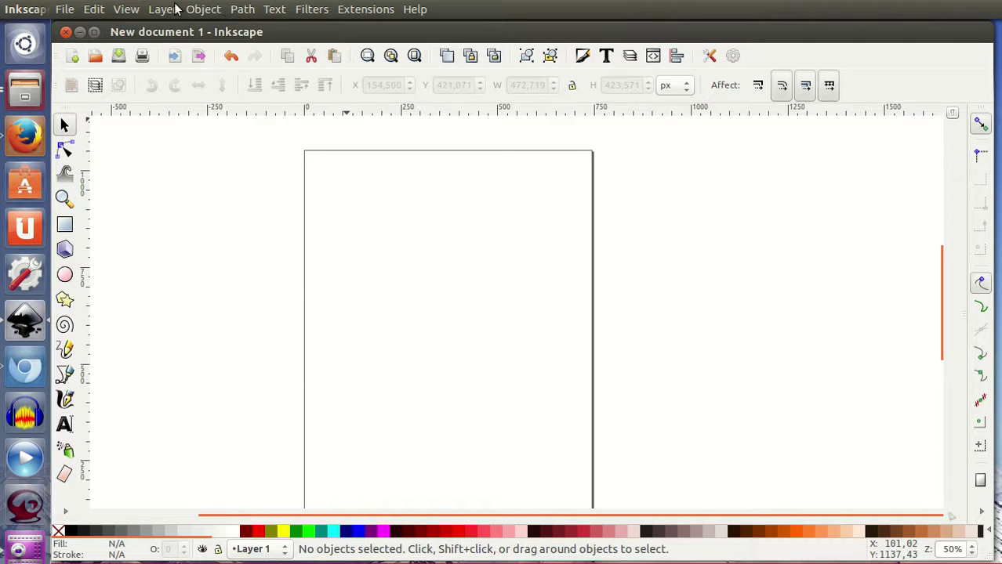
# Dock the Layers panel beside the canvas, showing only Layer 1
pyautogui.click(161, 9)
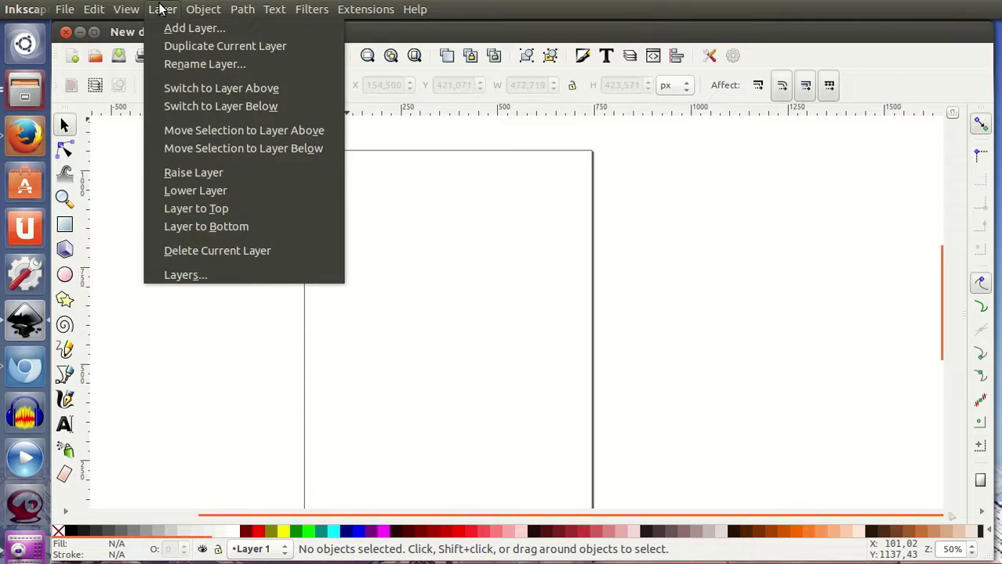
pyautogui.click(198, 273)
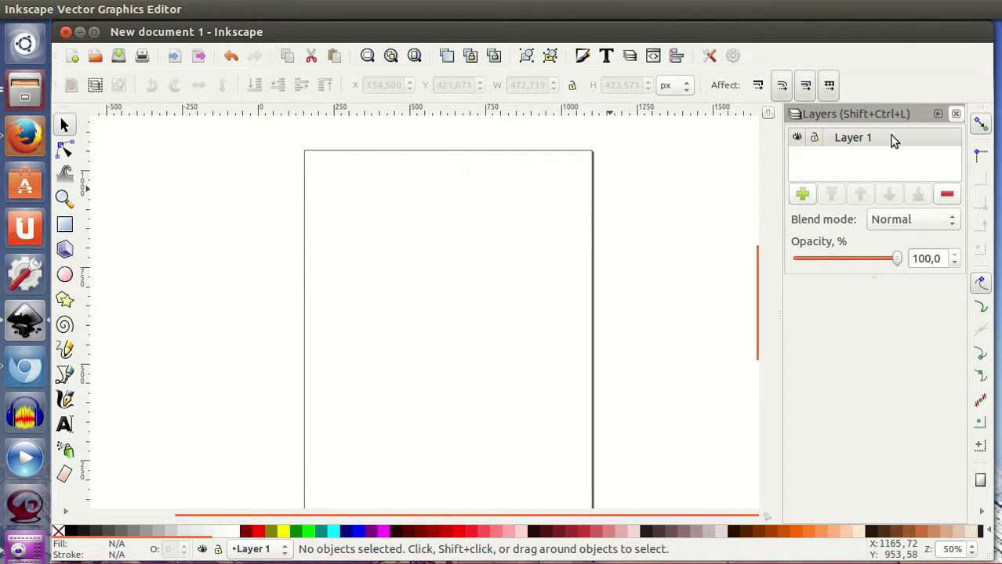
# Import Logo-obijuan-academy.png as an embedded image
pyautogui.moveTo(167, 9)
pyautogui.click(64, 9)
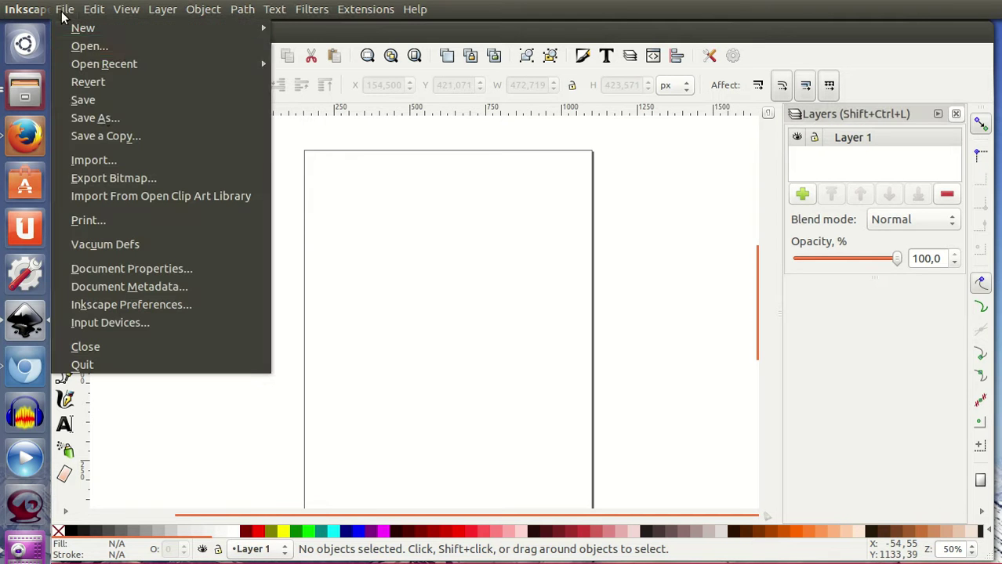
pyautogui.click(115, 164)
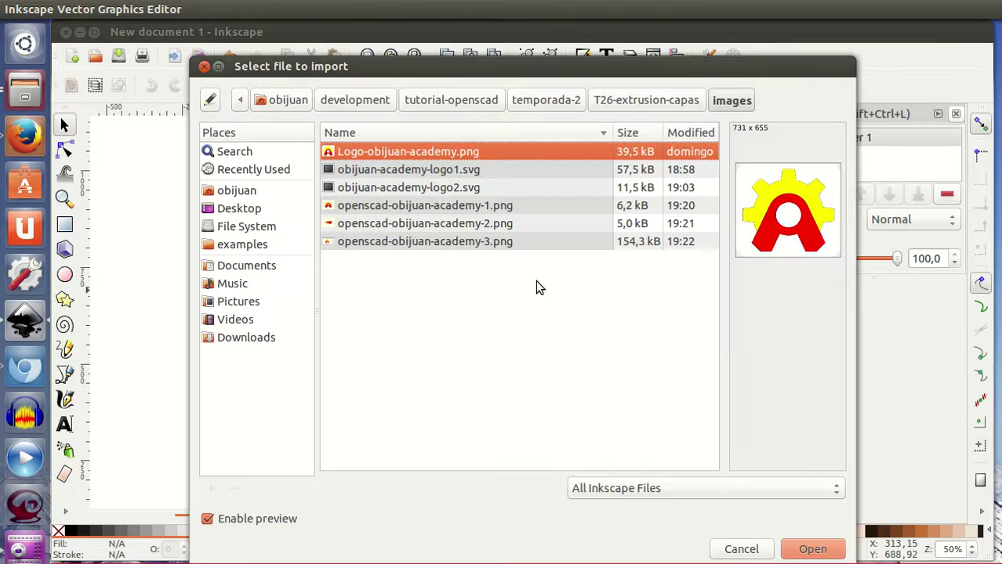
pyautogui.doubleClick(435, 154)
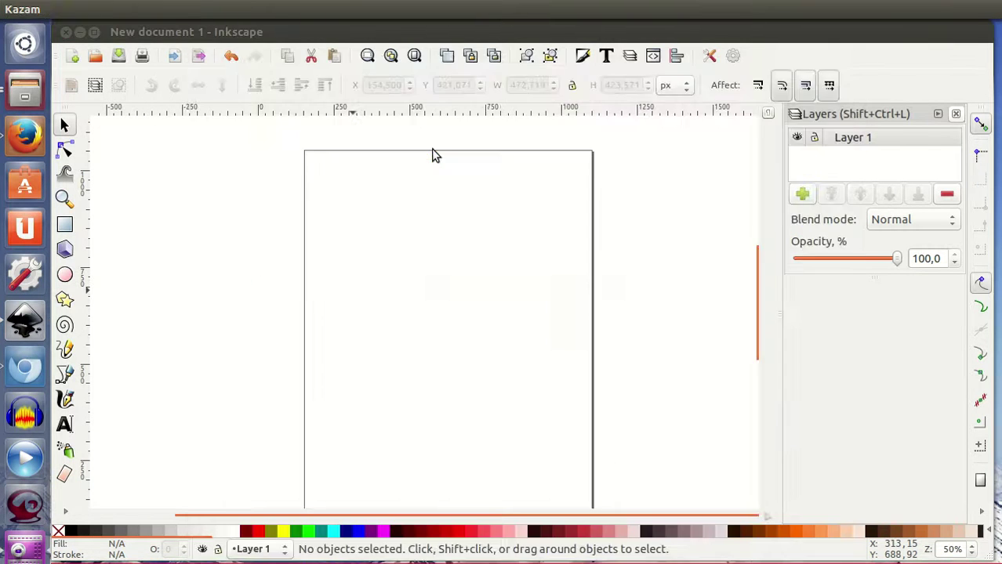
pyautogui.click(619, 372)
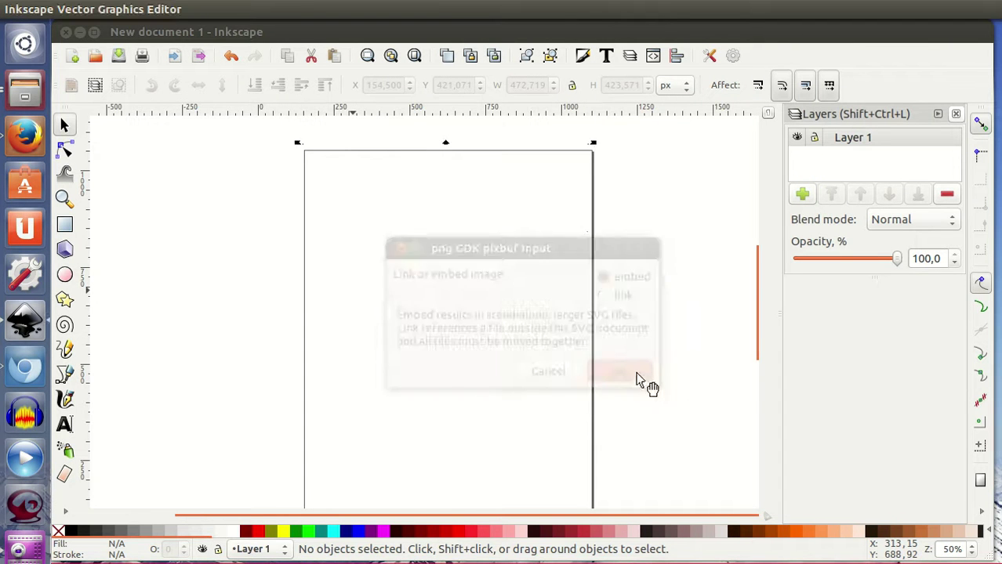
# Move the gear logo onto the page centre and scale it down to about 356.714 × 319.628 px
pyautogui.scroll(-1, 583, 337)
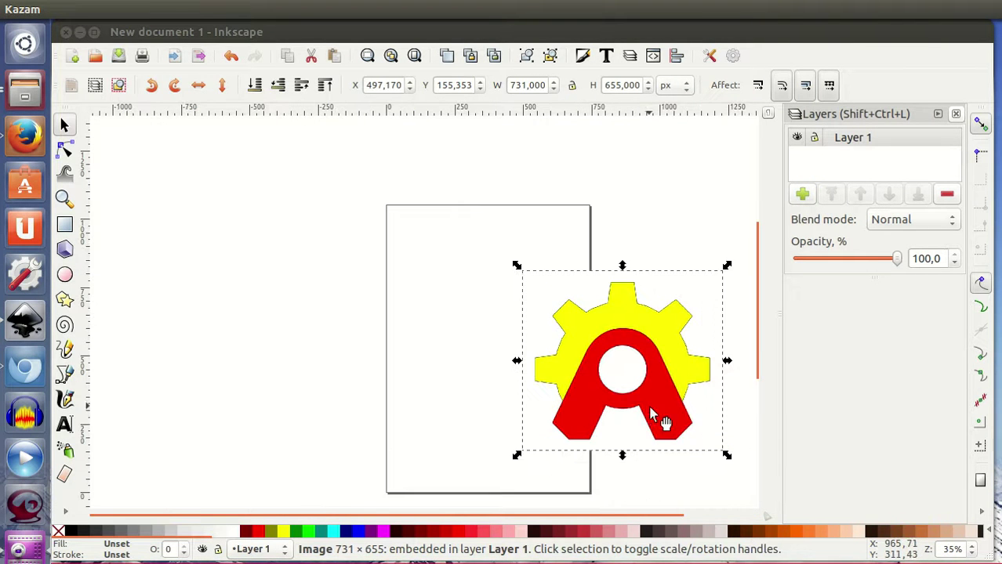
pyautogui.moveTo(646, 408); pyautogui.dragTo(517, 373)
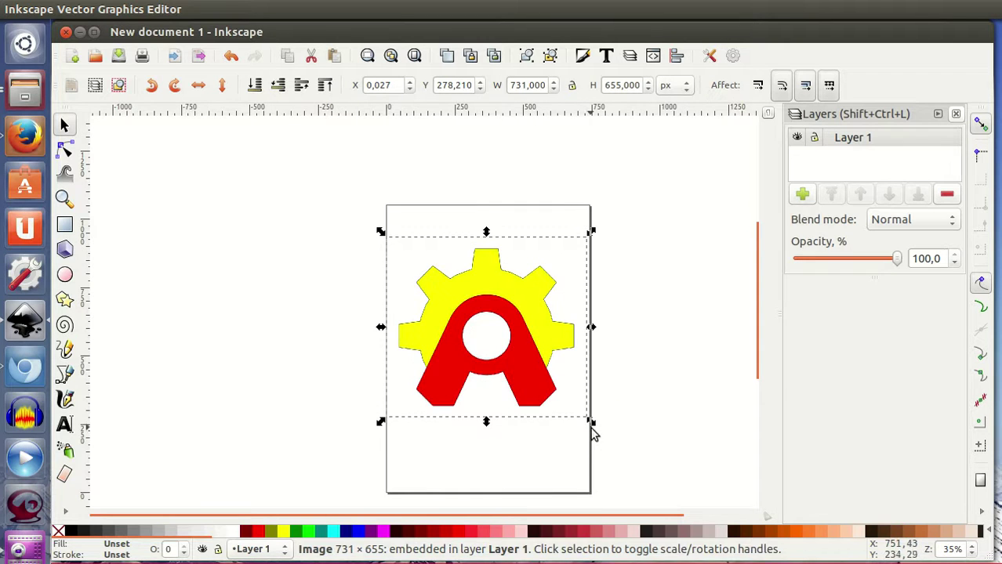
pyautogui.moveTo(592, 426)
pyautogui.mouseDown()
pyautogui.moveTo(487, 342)
pyautogui.moveTo(510, 311)
pyautogui.moveTo(510, 349)
pyautogui.mouseUp()
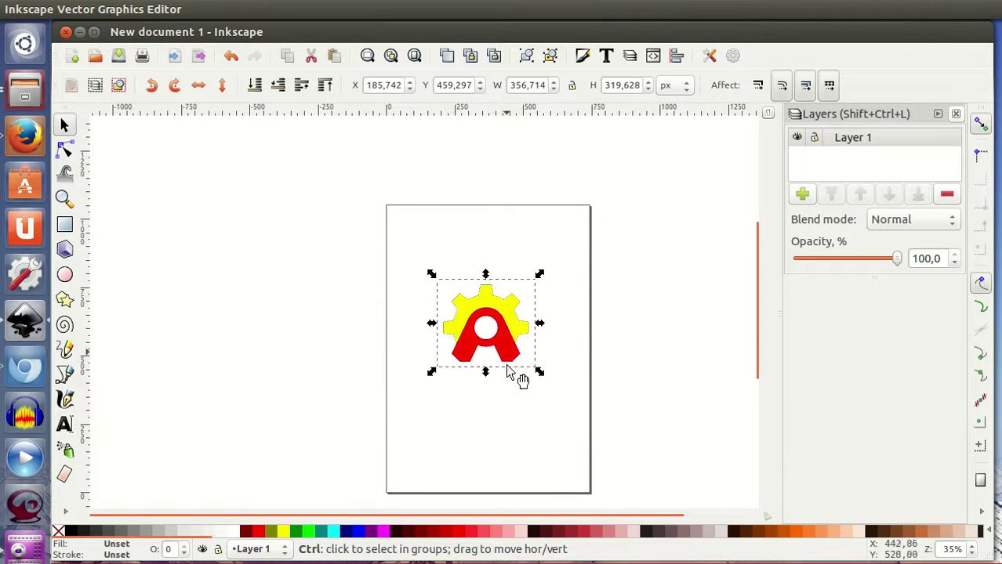
# Lock Layer 1 so the logo image stays fixed
pyautogui.keyDown('ctrl'); pyautogui.scroll(3, 508, 373); pyautogui.keyUp('ctrl')
pyautogui.scroll(2, 650, 288)
pyautogui.scroll(1, 693, 273)
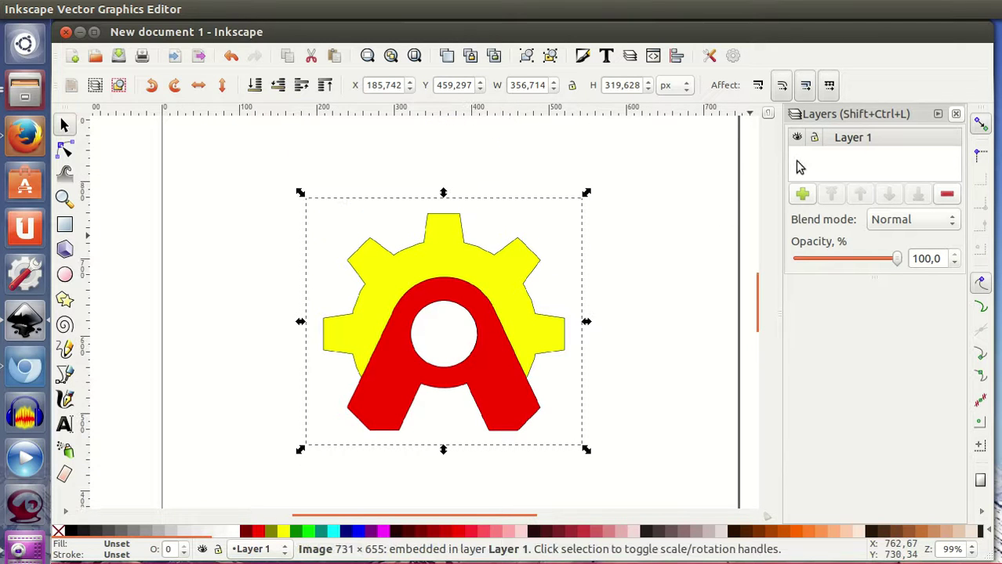
pyautogui.click(815, 140)
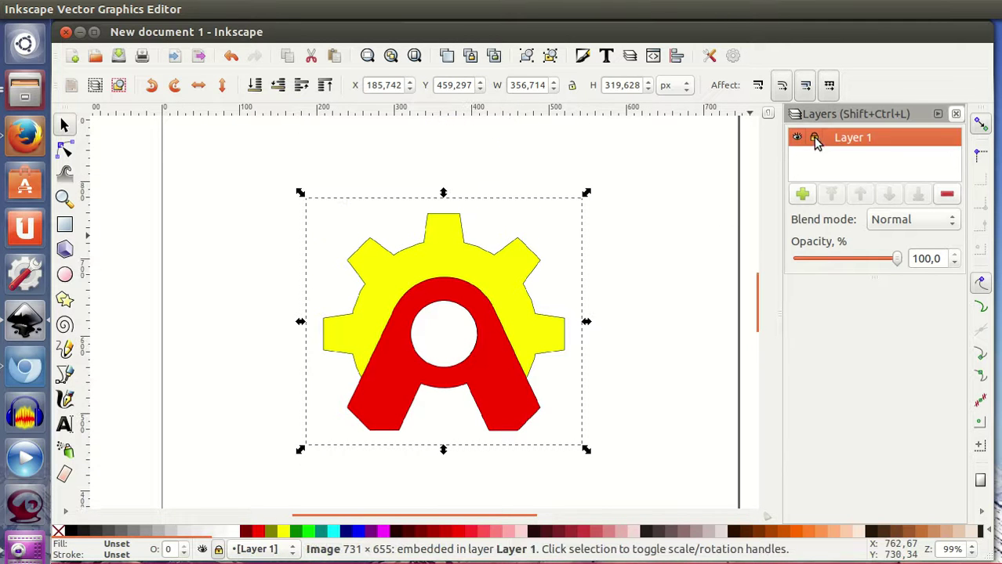
# Add a layer named capa1 above the locked Layer 1 and select the Bezier pen tool
pyautogui.click(803, 195)
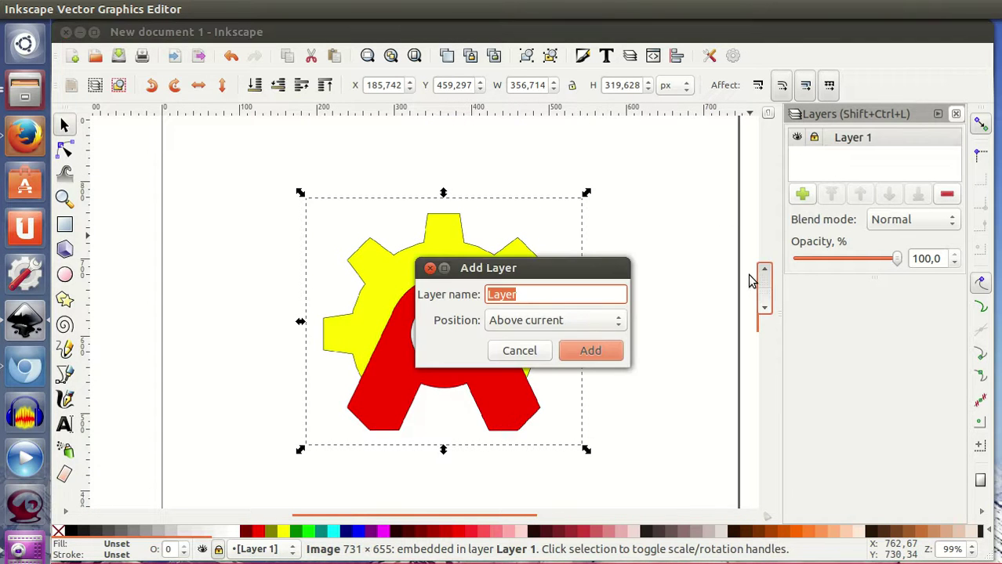
pyautogui.press('Return')
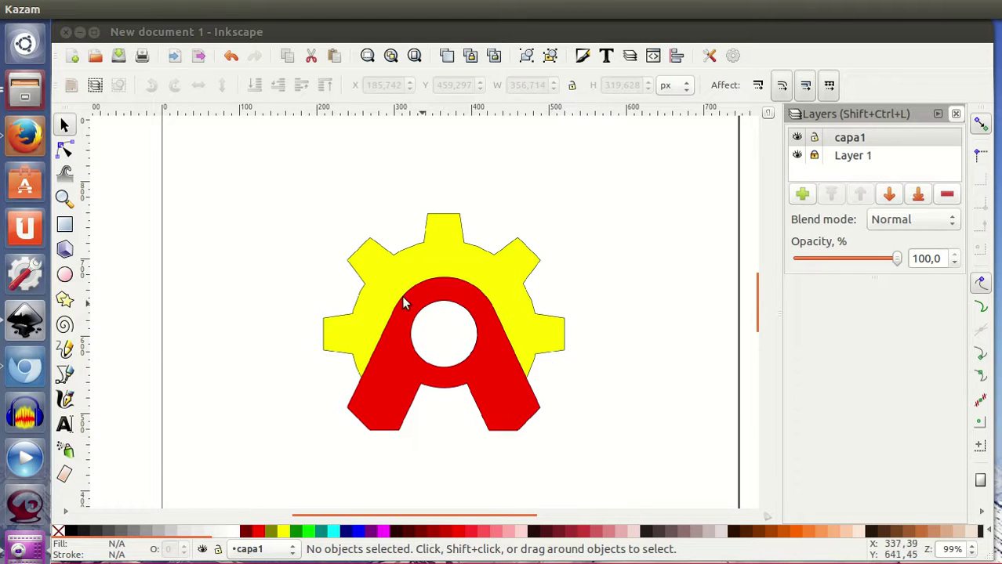
pyautogui.click(65, 375)
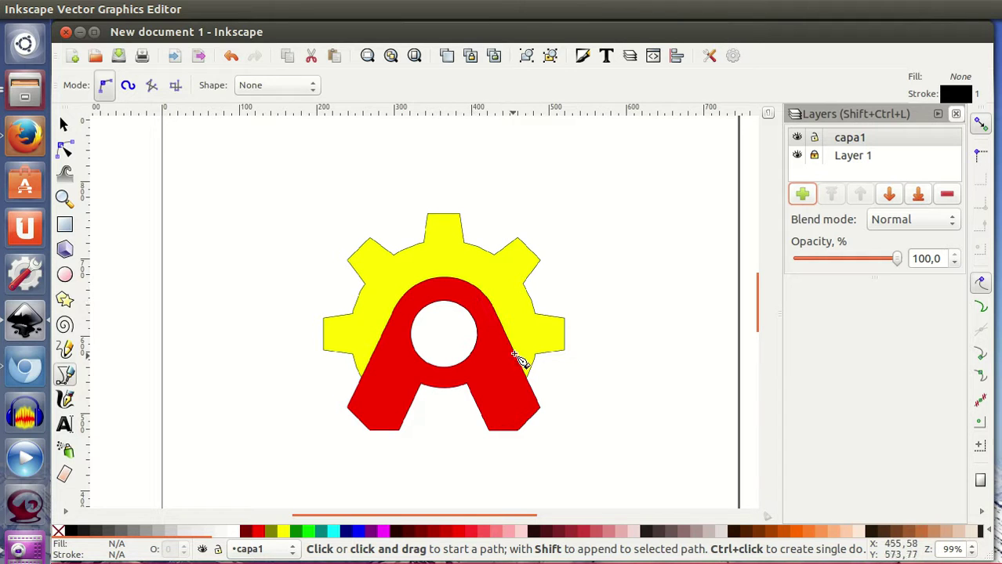
# Start the gear outline at its lower-left edge, placing nodes around the first left tooth
pyautogui.click(381, 381)
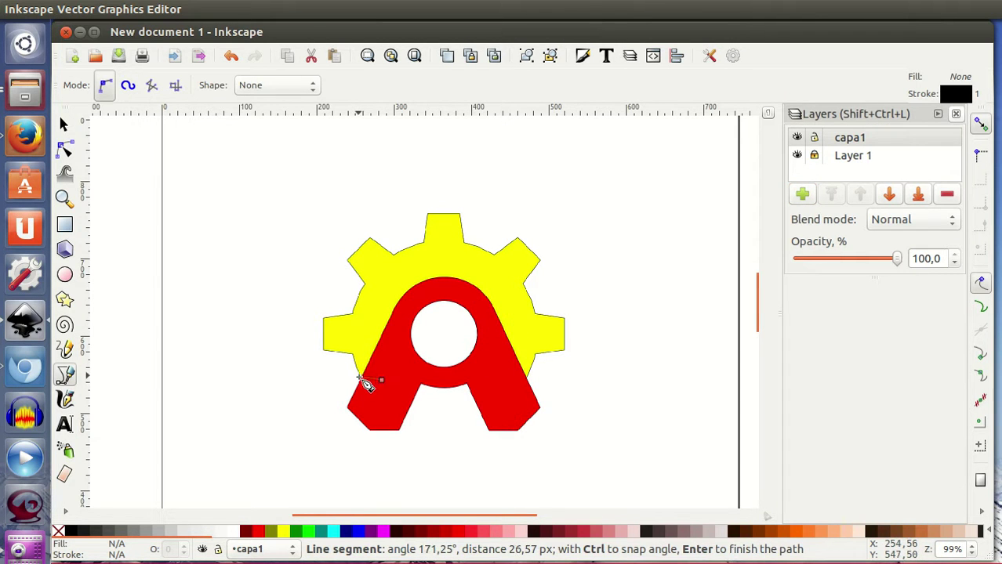
pyautogui.keyDown('ctrl'); pyautogui.scroll(2, 362, 381); pyautogui.keyUp('ctrl')
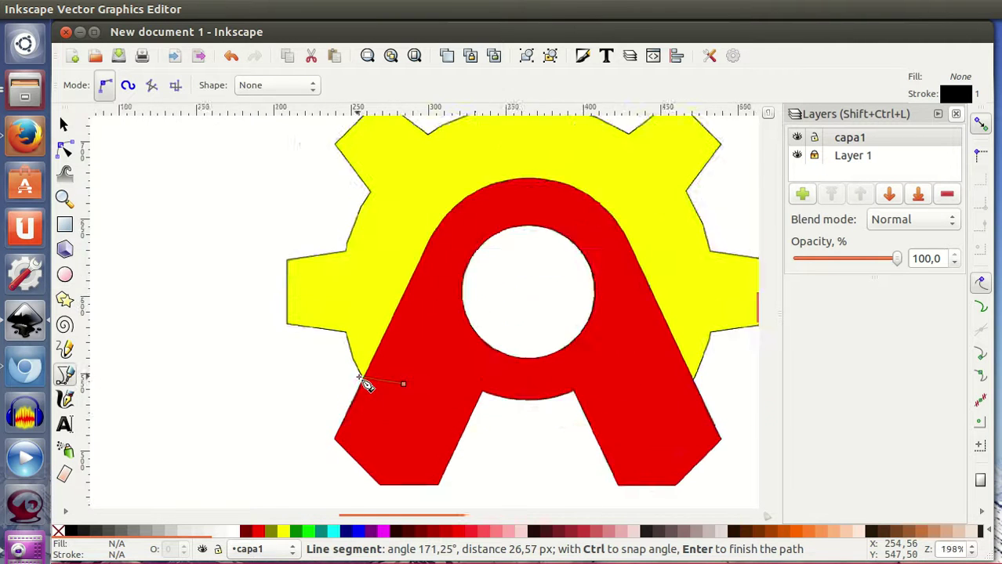
pyautogui.keyDown('ctrl'); pyautogui.scroll(2, 362, 381); pyautogui.keyUp('ctrl')
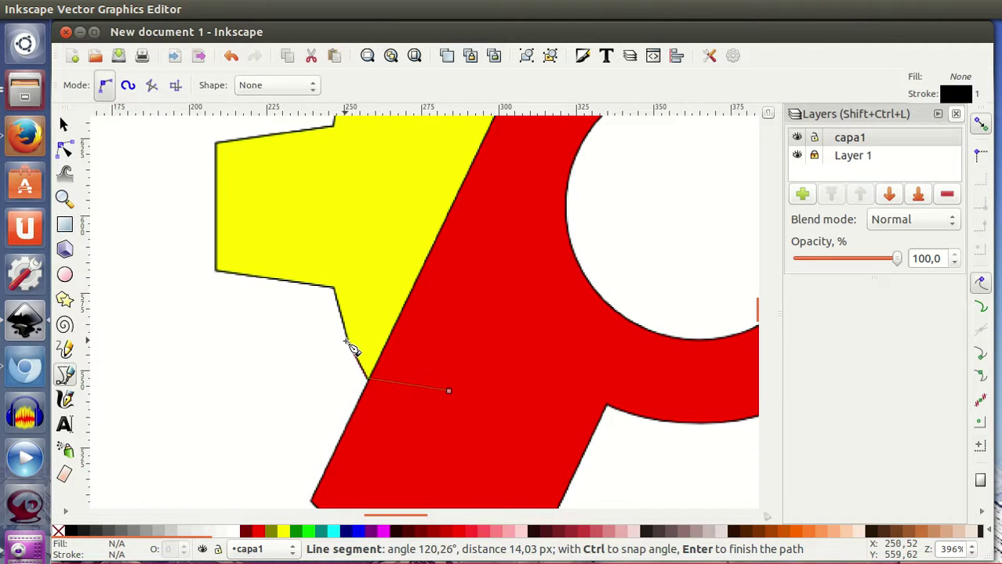
pyautogui.click(336, 287)
pyautogui.click(215, 271)
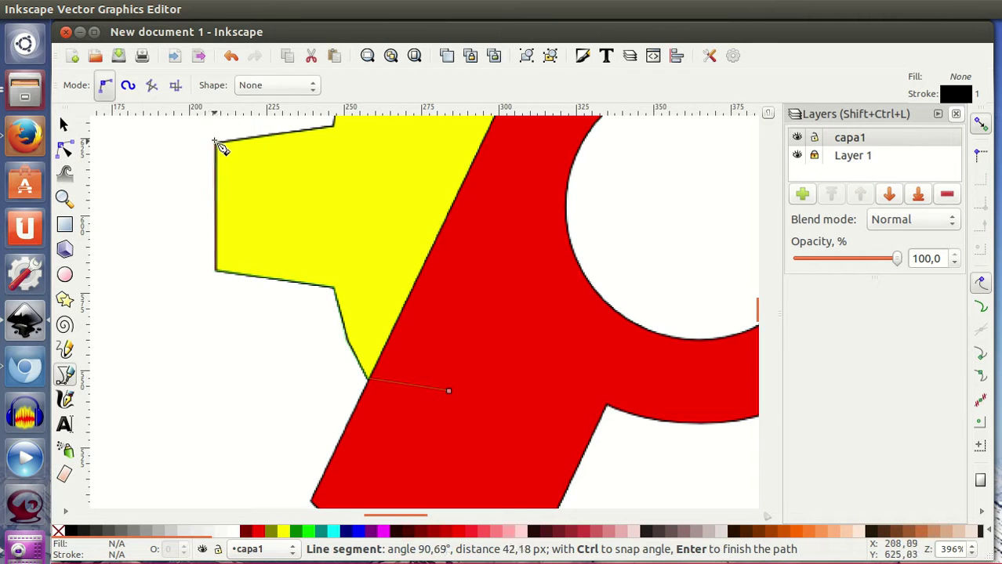
pyautogui.keyDown('ctrl'); pyautogui.scroll(-1, 221, 148); pyautogui.keyUp('ctrl')
pyautogui.click(217, 143)
pyautogui.scroll(2, 217, 143)
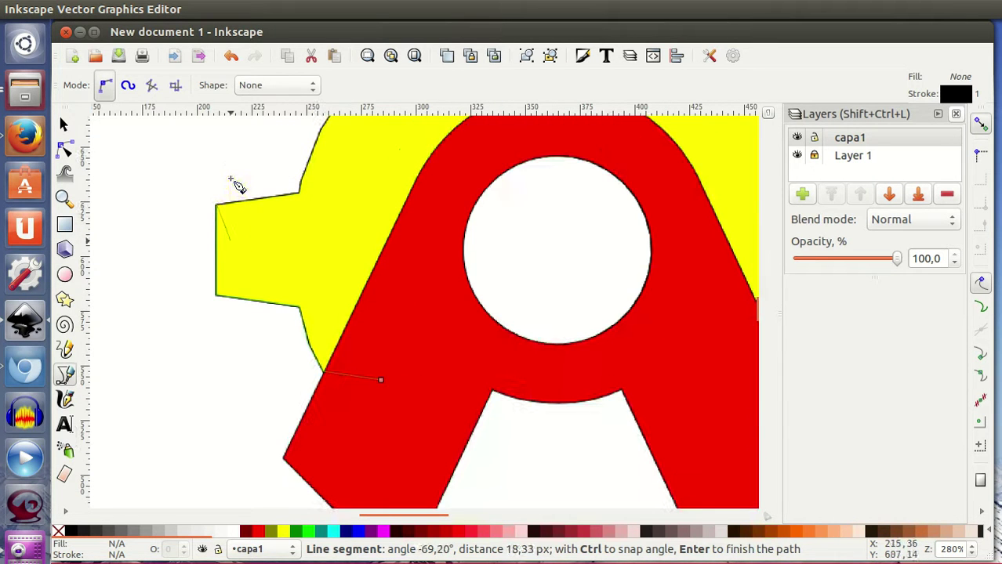
pyautogui.click(300, 192)
pyautogui.click(321, 127)
pyautogui.scroll(2, 341, 179)
pyautogui.scroll(6, 340, 264)
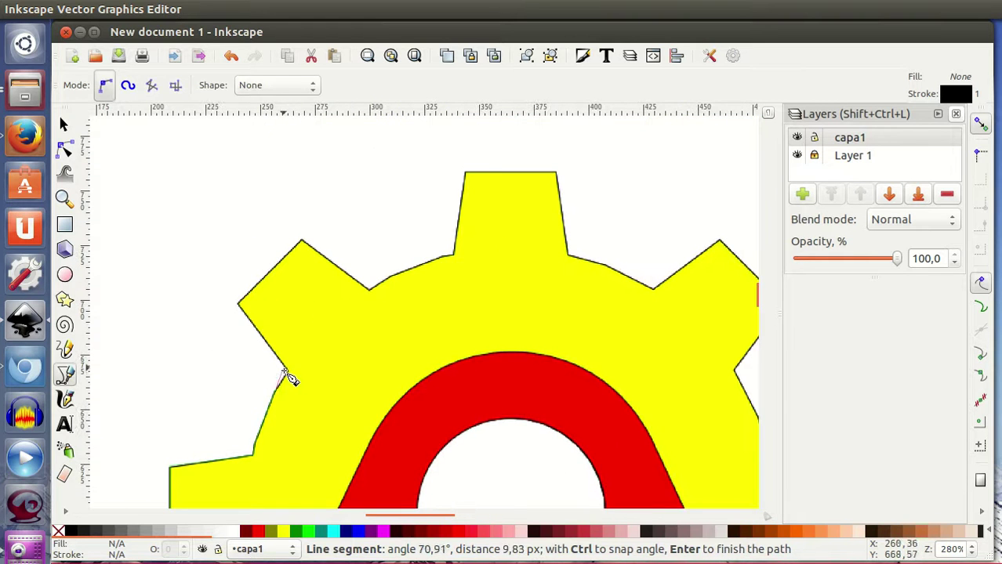
# Continue the outline over the upper-left tooth and across the top tooth's corners
pyautogui.click(287, 367)
pyautogui.click(237, 302)
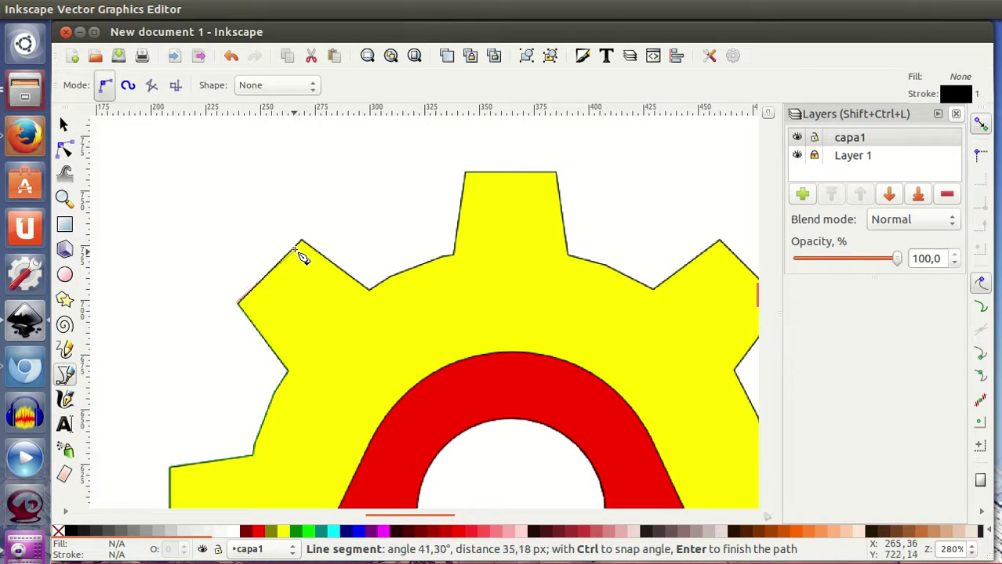
pyautogui.click(300, 240)
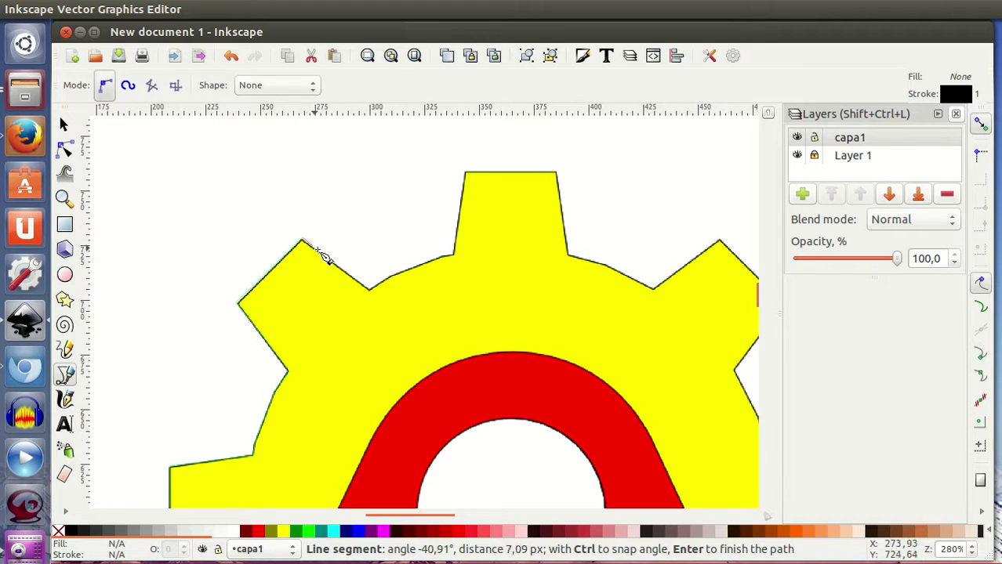
pyautogui.click(370, 288)
pyautogui.click(392, 275)
pyautogui.click(454, 253)
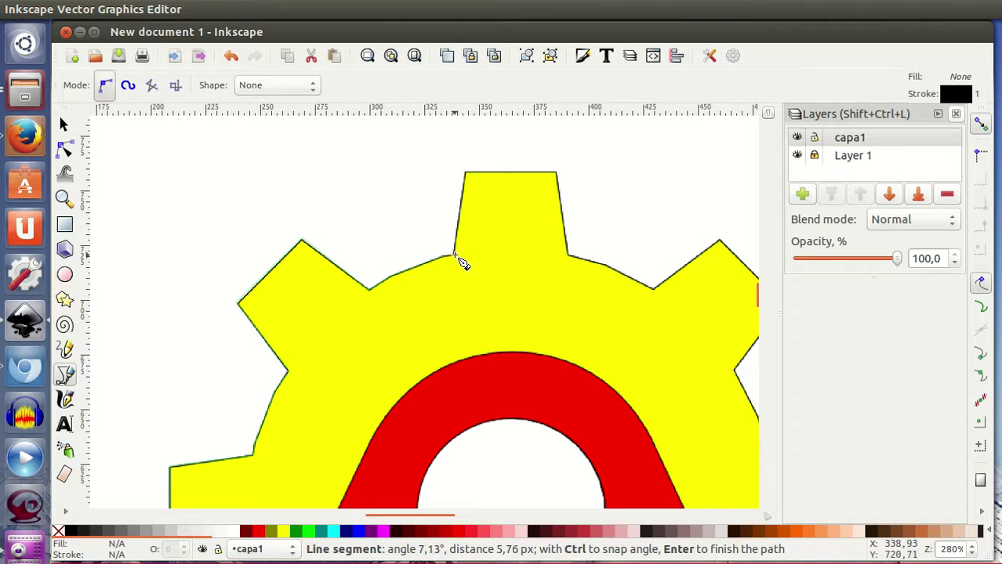
pyautogui.click(465, 171)
pyautogui.click(557, 171)
pyautogui.click(568, 255)
# Trace the remaining teeth down the gear's right side, leaving the path open
pyautogui.click(612, 271)
pyautogui.click(655, 288)
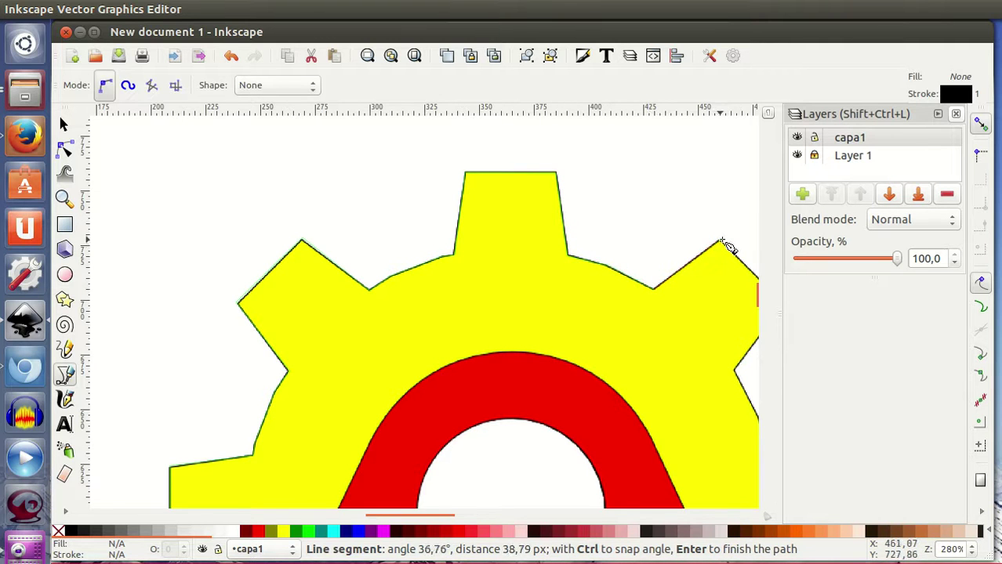
pyautogui.click(718, 240)
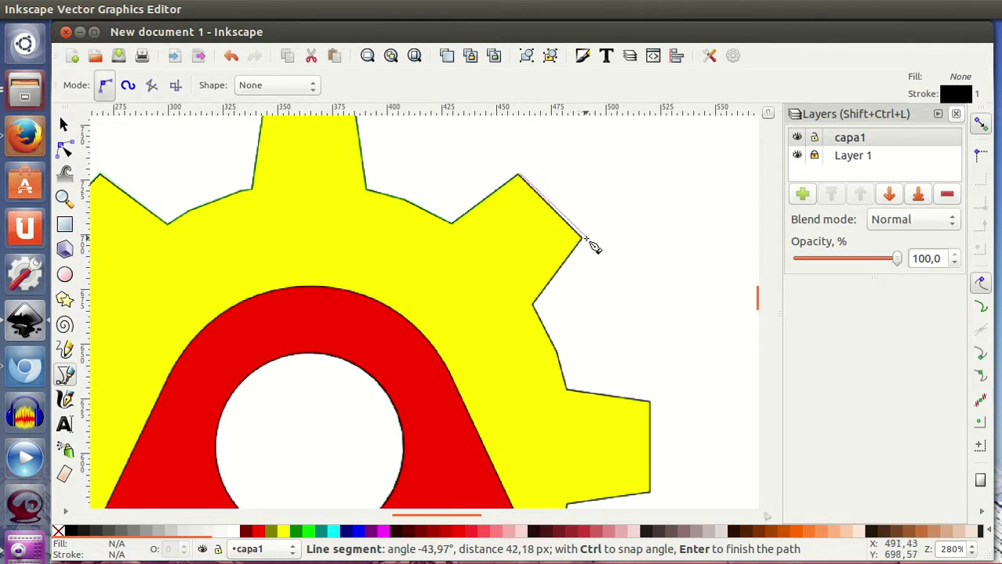
pyautogui.click(581, 237)
pyautogui.click(533, 305)
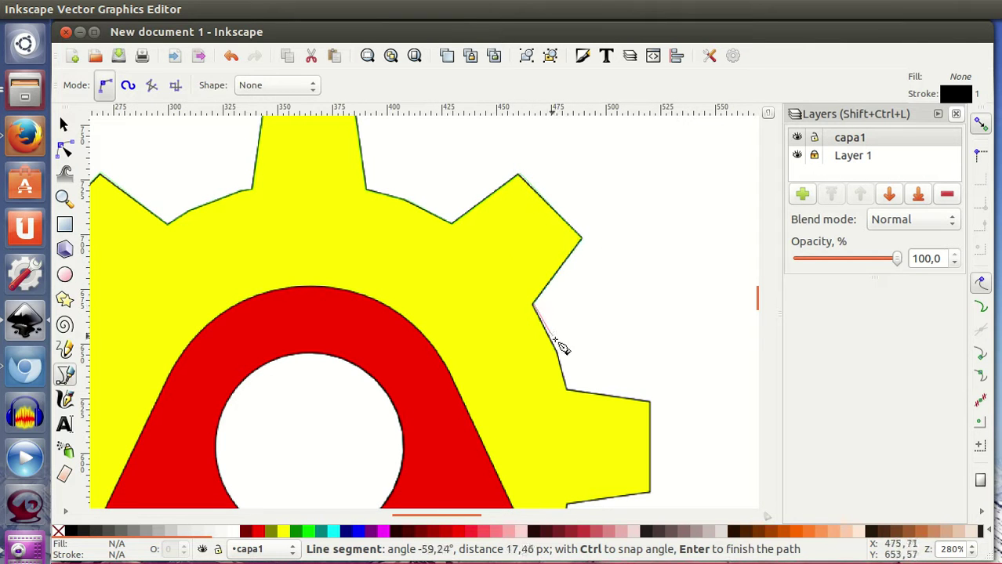
pyautogui.click(558, 354)
pyautogui.click(570, 390)
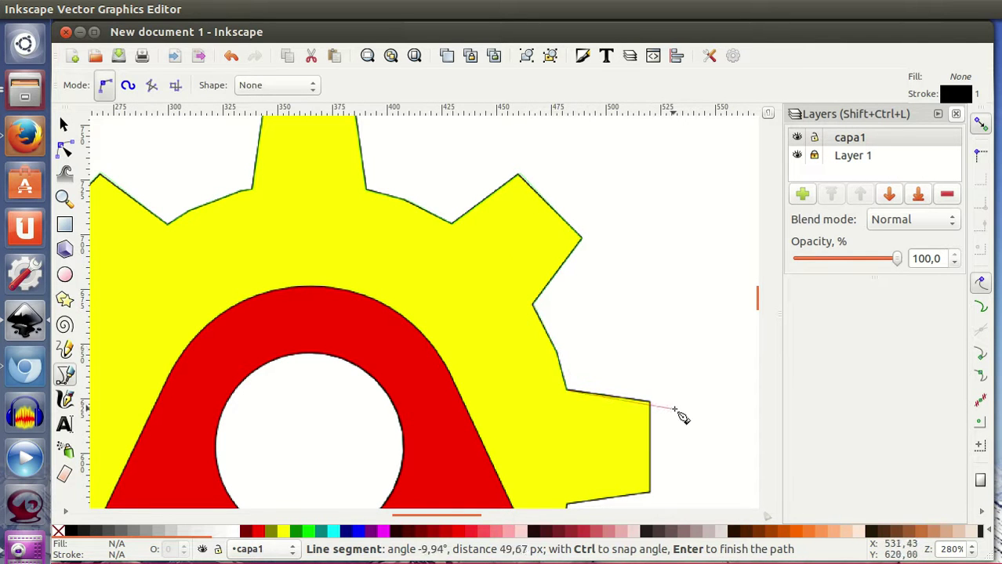
pyautogui.click(649, 401)
pyautogui.scroll(-5, 655, 456)
pyautogui.scroll(-1, 668, 288)
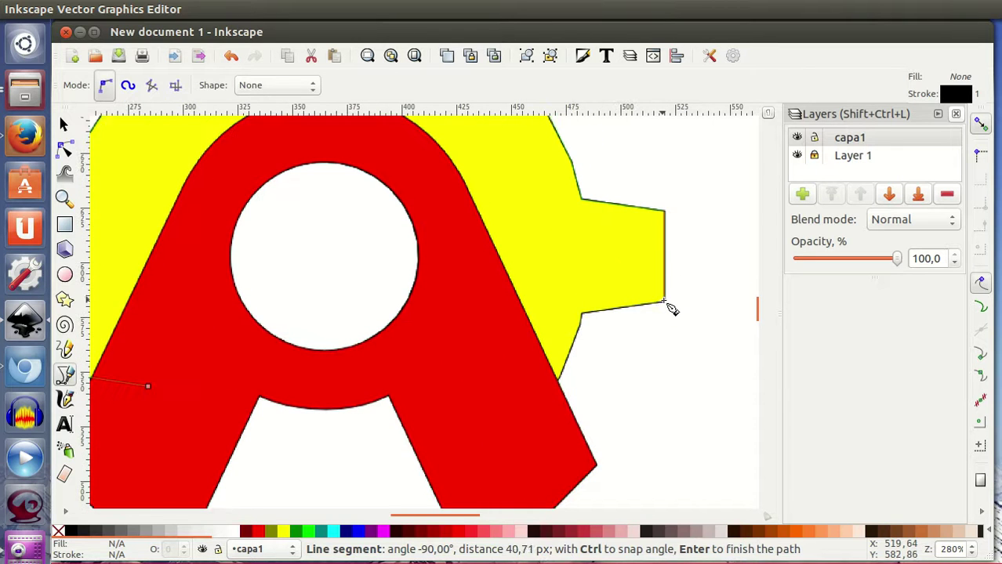
pyautogui.click(664, 304)
pyautogui.click(580, 313)
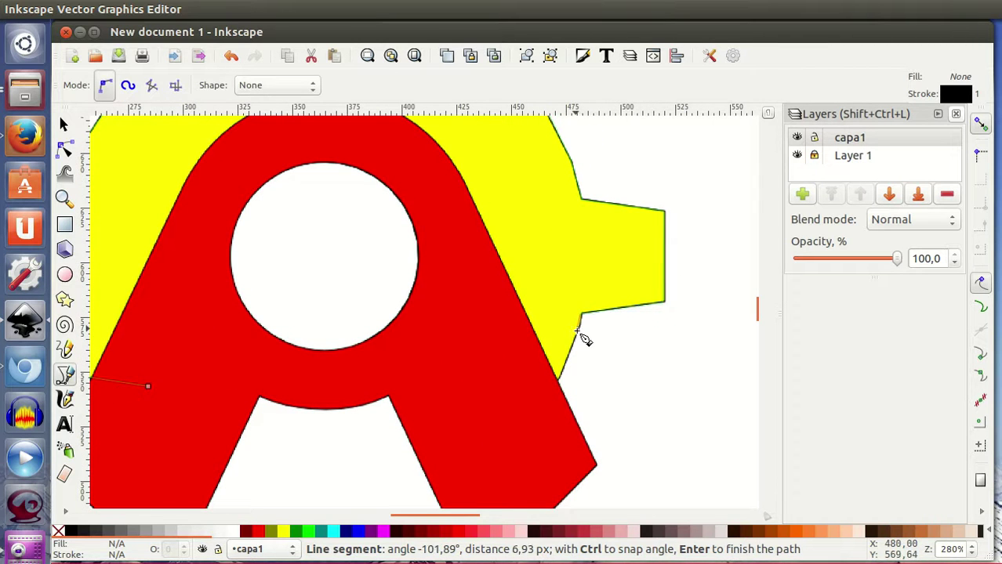
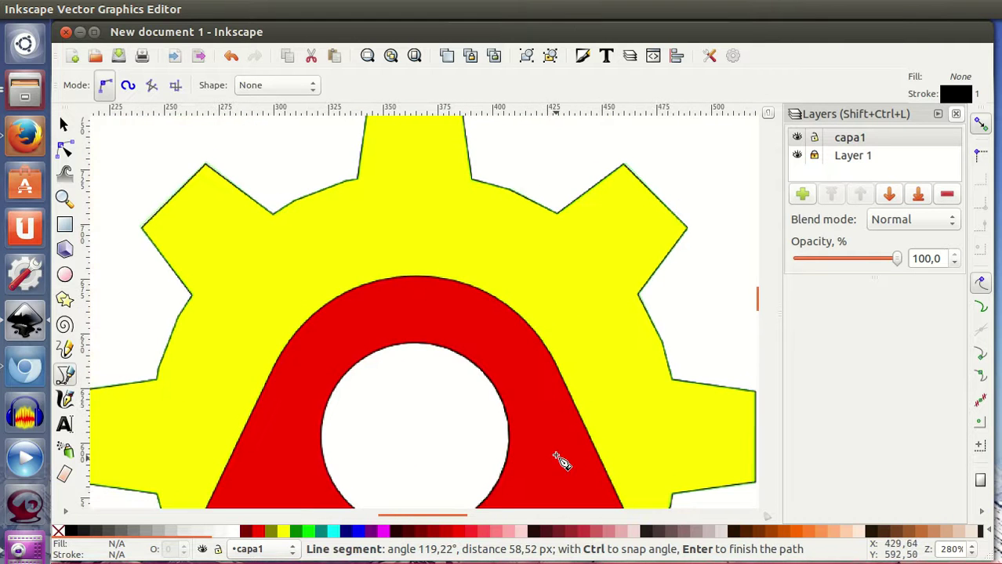
# Add Bezier nodes along the arch's notch, top and left side, close the path, then zoom out
pyautogui.click(517, 338)
pyautogui.click(443, 306)
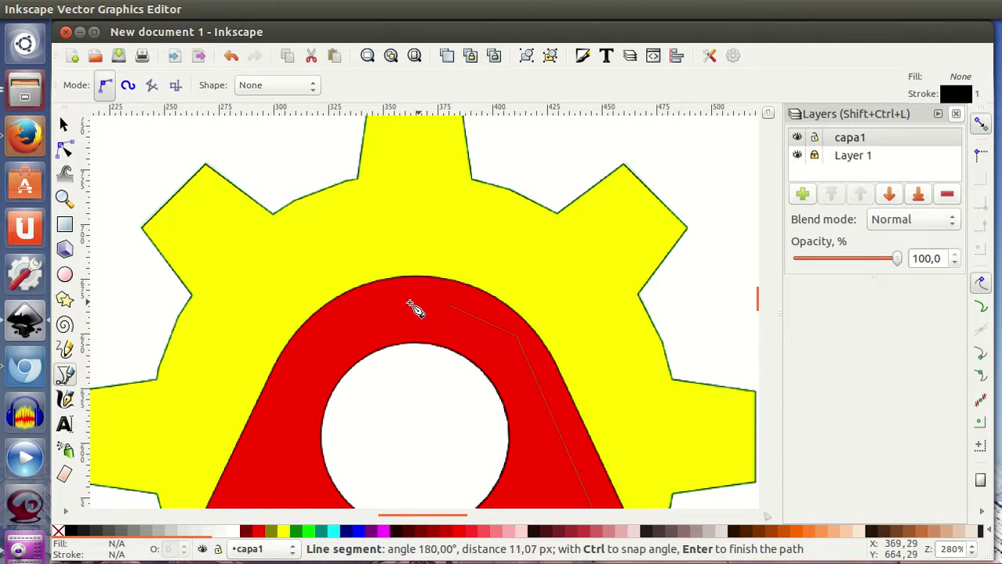
pyautogui.click(319, 331)
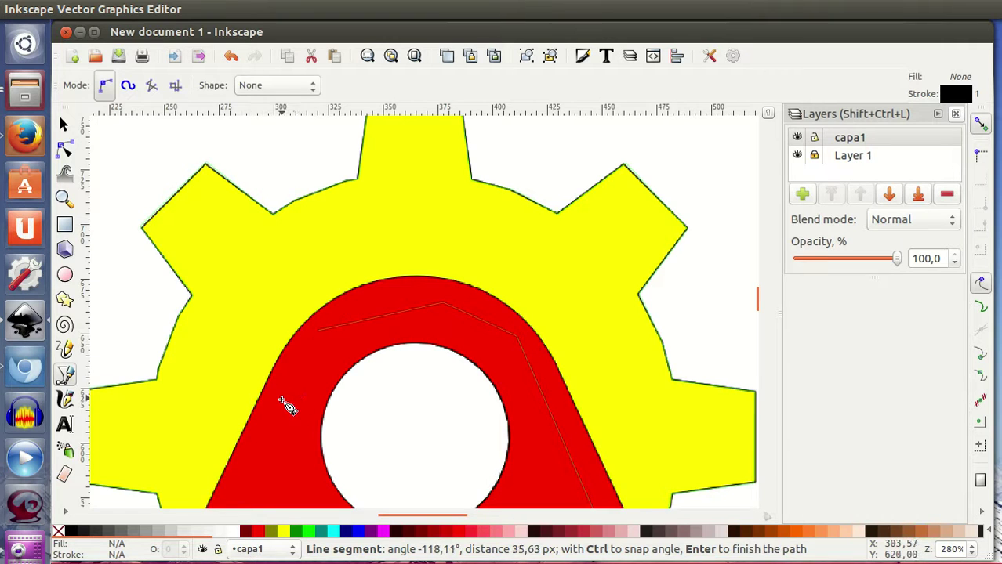
pyautogui.click(281, 402)
pyautogui.moveTo(286, 414); pyautogui.dragTo(399, 191)
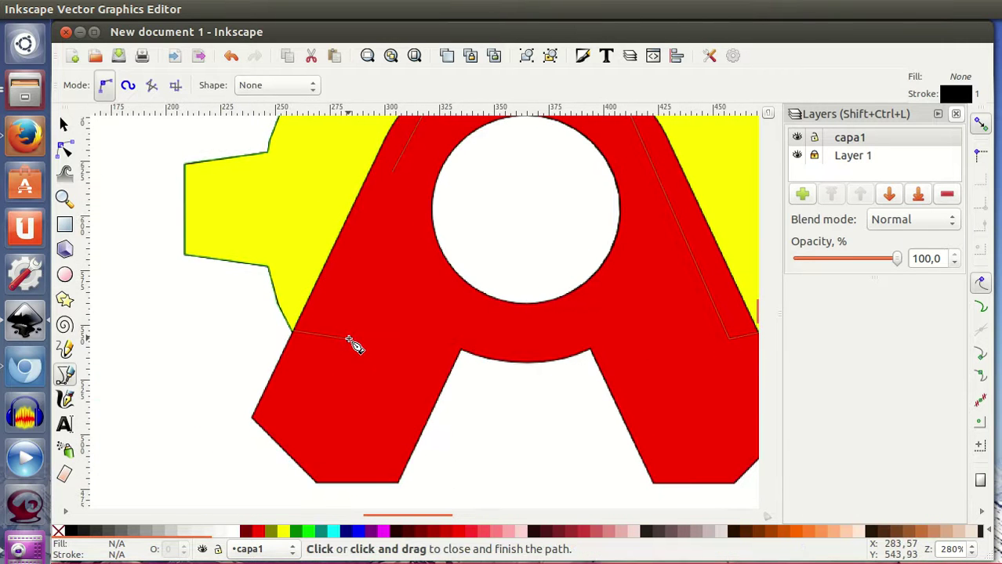
pyautogui.click(348, 339)
pyautogui.scroll(3, 555, 345)
pyautogui.scroll(-1, 554, 345)
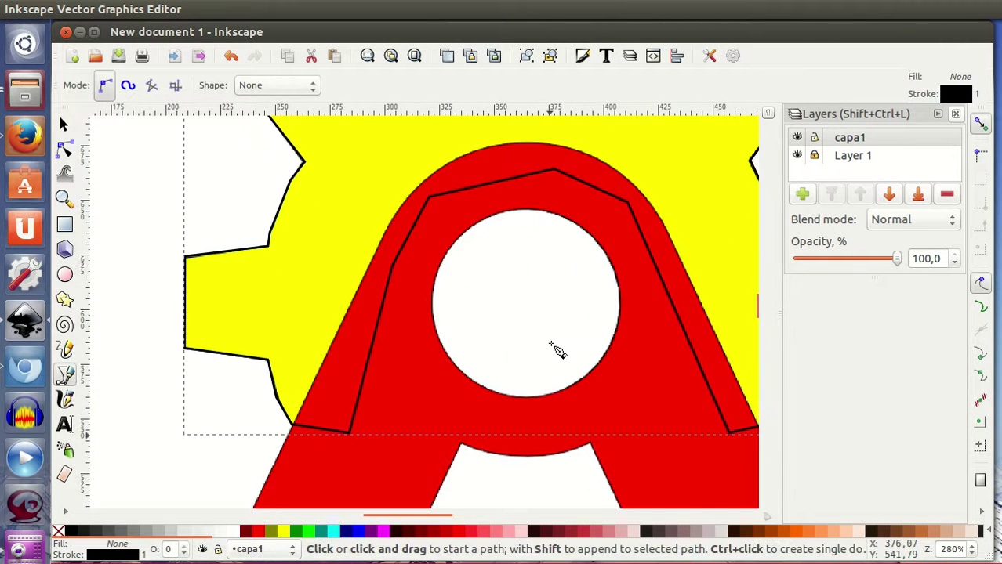
pyautogui.keyDown('ctrl'); pyautogui.scroll(-2, 554, 345); pyautogui.keyUp('ctrl')
pyautogui.keyDown('ctrl'); pyautogui.scroll(-1, 553, 380); pyautogui.keyUp('ctrl')
pyautogui.moveTo(546, 415); pyautogui.dragTo(487, 393)
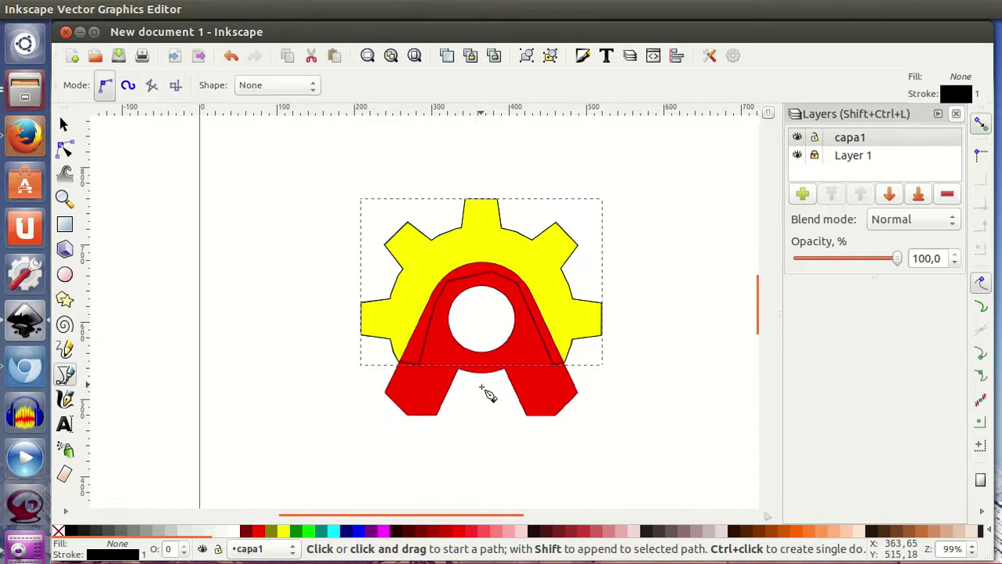
# Toggle Layer 1's visibility to check the trace, then add a new layer named capa2
pyautogui.click(796, 155)
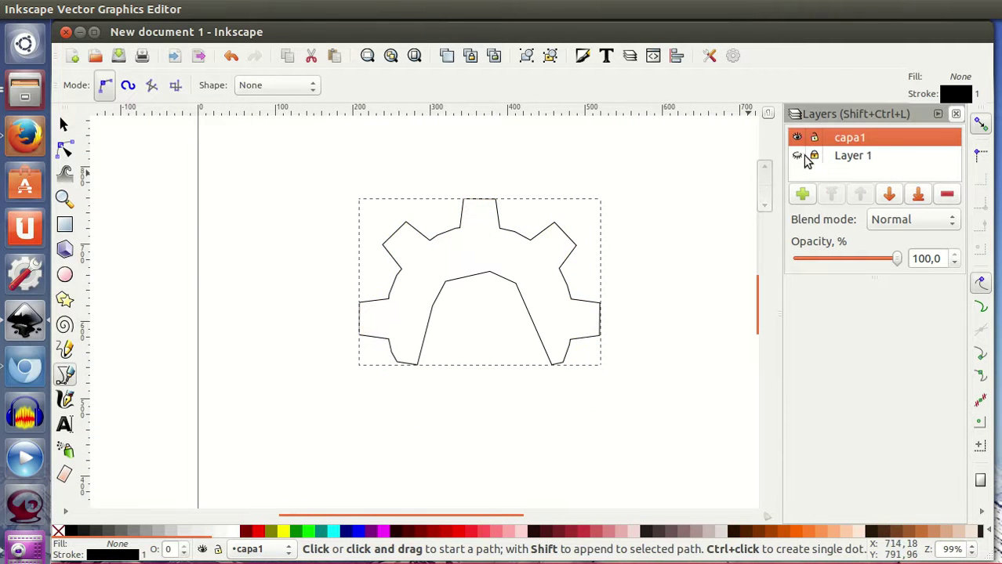
pyautogui.click(796, 155)
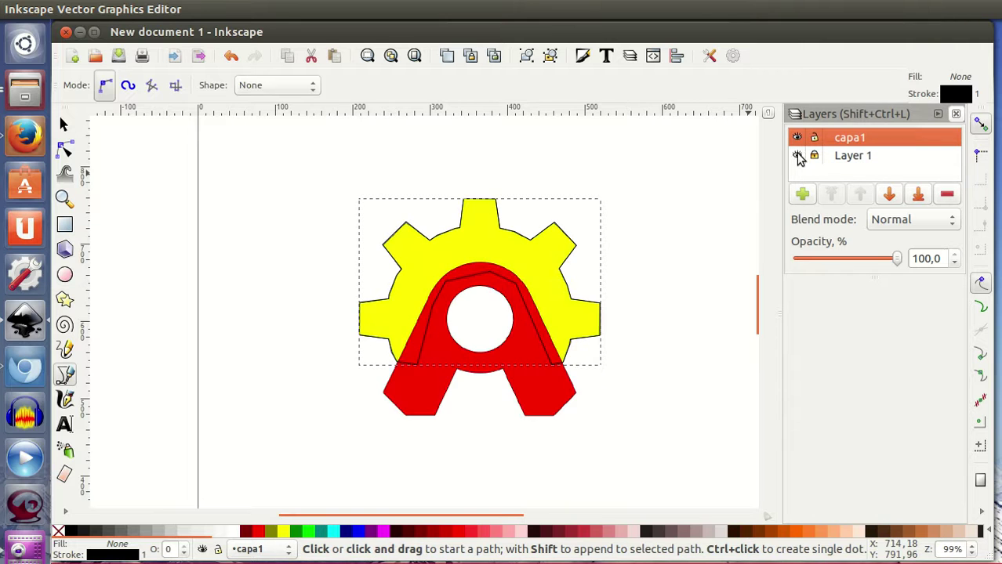
pyautogui.click(802, 196)
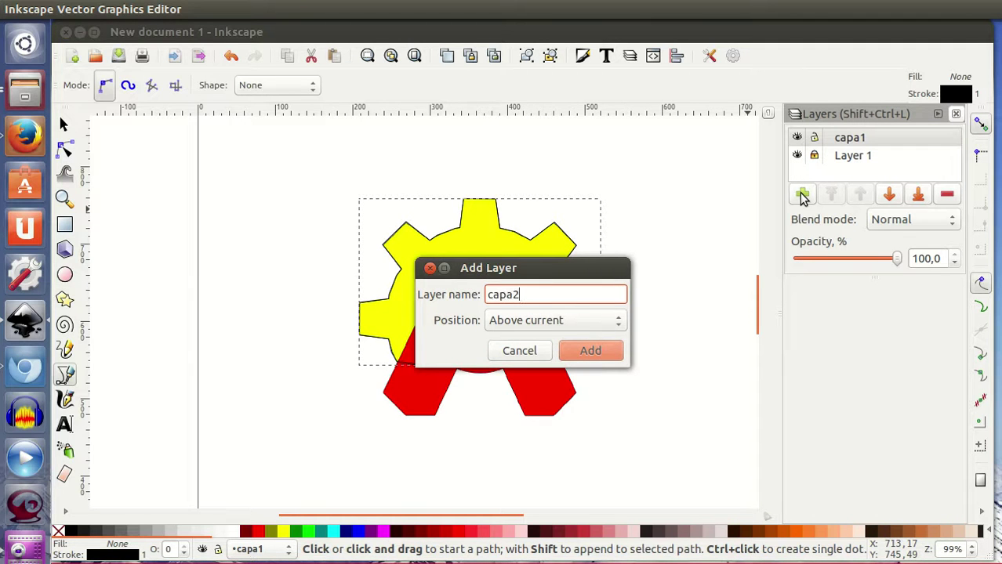
pyautogui.press('Return')
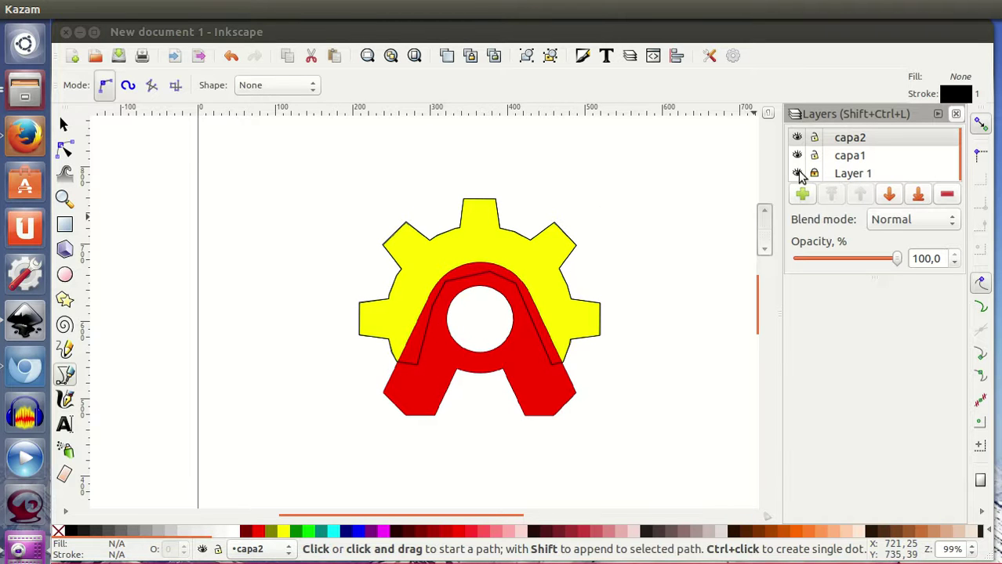
# Hide layer capa1 and zoom the view onto the red A
pyautogui.click(797, 156)
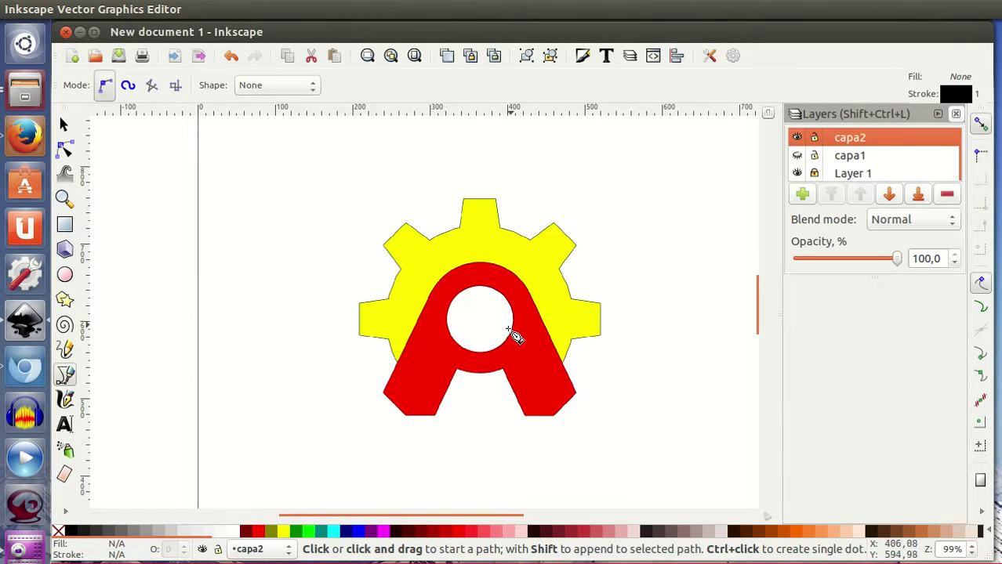
pyautogui.scroll(2, 511, 335)
pyautogui.scroll(1, 570, 382)
pyautogui.scroll(-2, 566, 373)
pyautogui.scroll(-1, 566, 373)
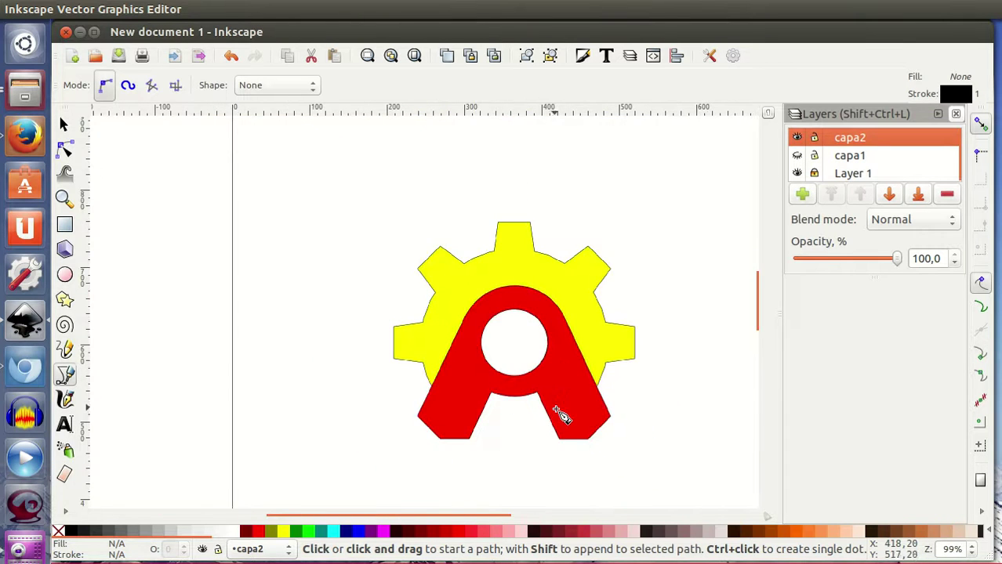
pyautogui.scroll(-2, 559, 413)
pyautogui.scroll(1, 537, 359)
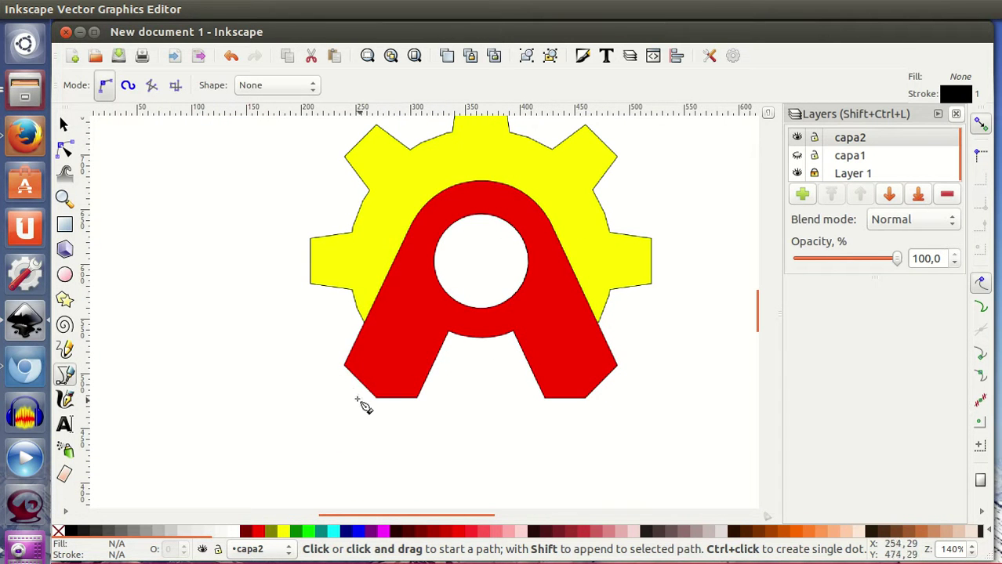
# Start the A outline at its left corner, curving over the top to the bottom-right corner
pyautogui.click(343, 367)
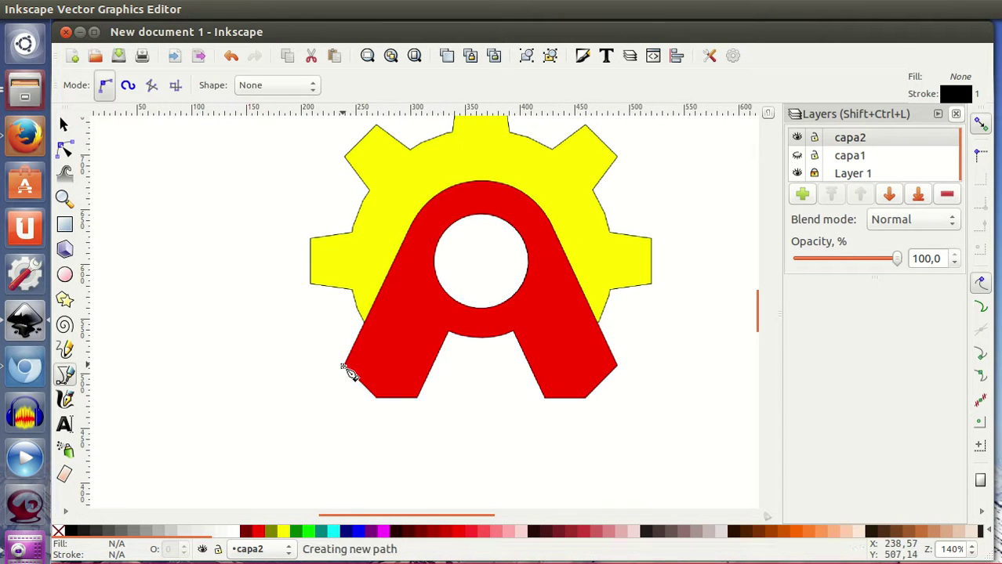
pyautogui.click(413, 226)
pyautogui.moveTo(479, 181); pyautogui.dragTo(528, 181)
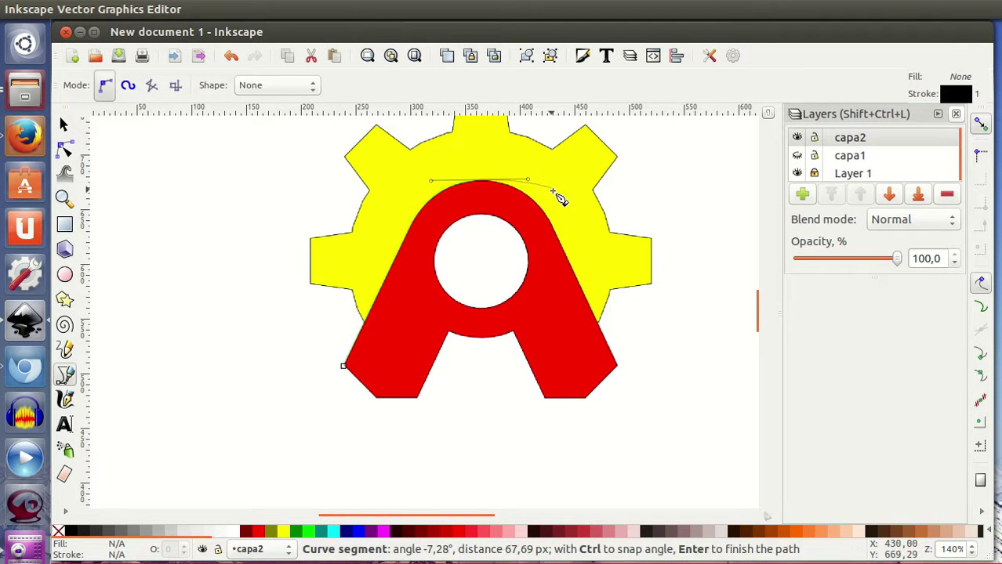
pyautogui.click(555, 231)
pyautogui.click(617, 367)
pyautogui.click(585, 397)
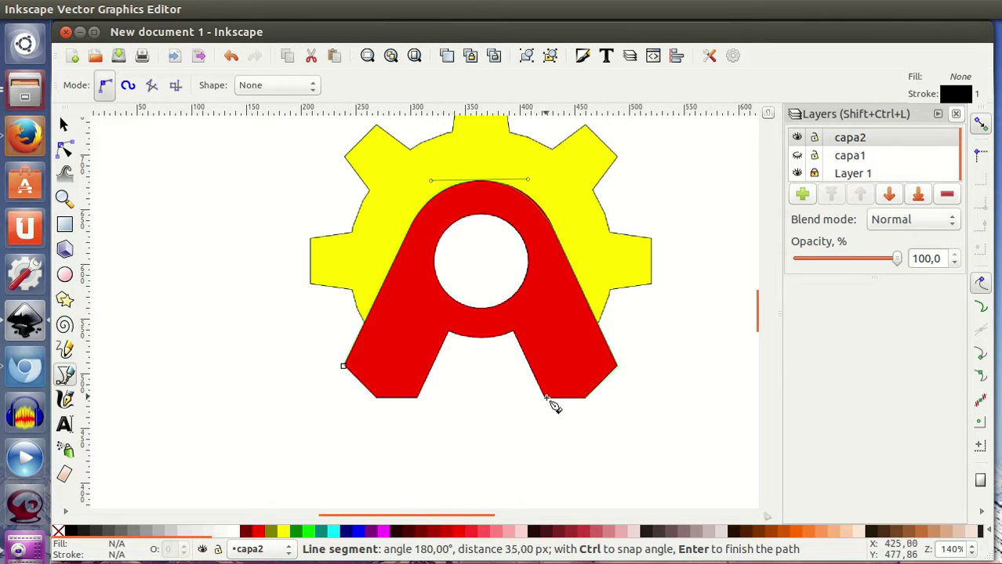
# Trace the A's inner legs and crossbar curve, close the outline, and toggle Layer 1 to check
pyautogui.click(544, 398)
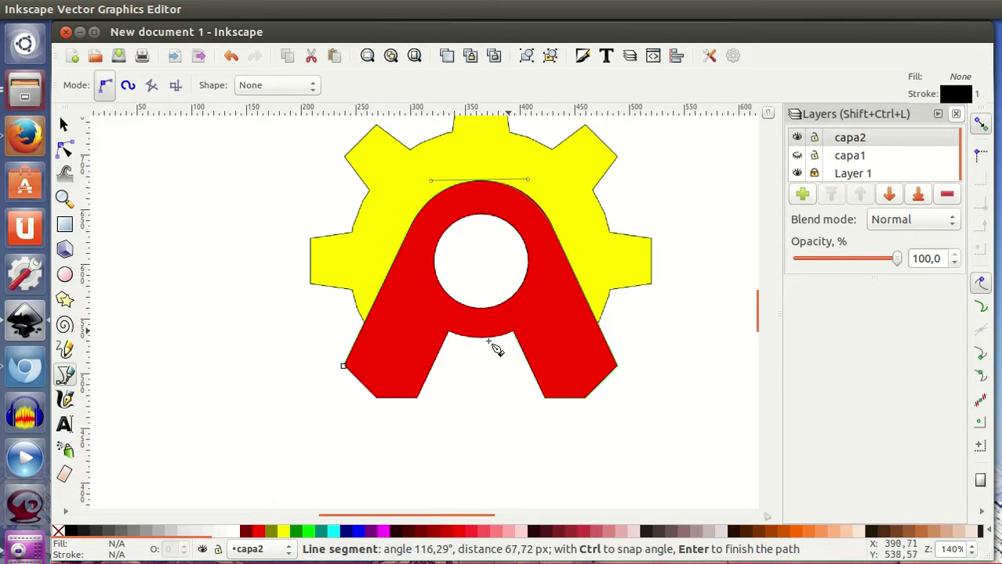
pyautogui.click(512, 333)
pyautogui.moveTo(482, 338); pyautogui.dragTo(462, 339)
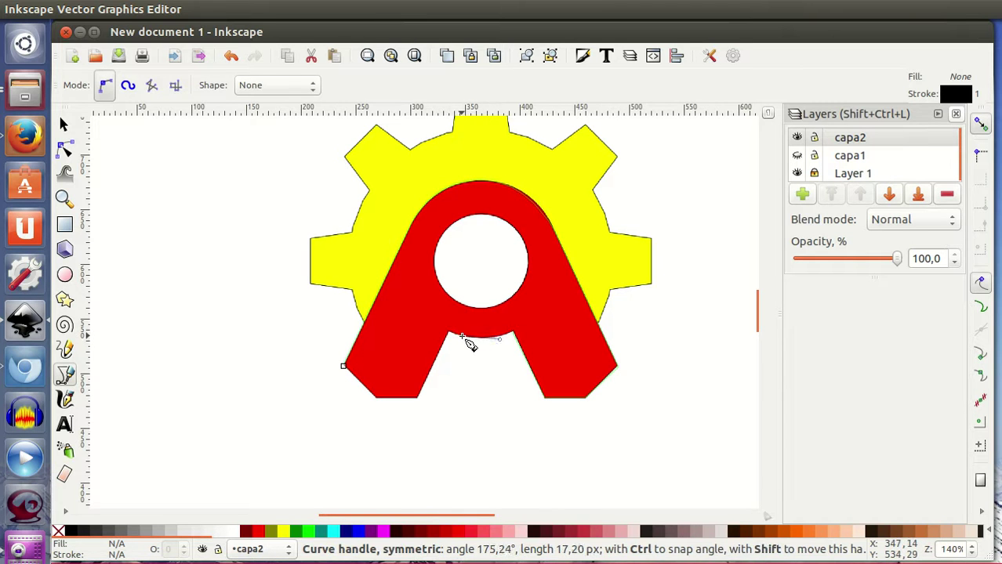
pyautogui.click(447, 335)
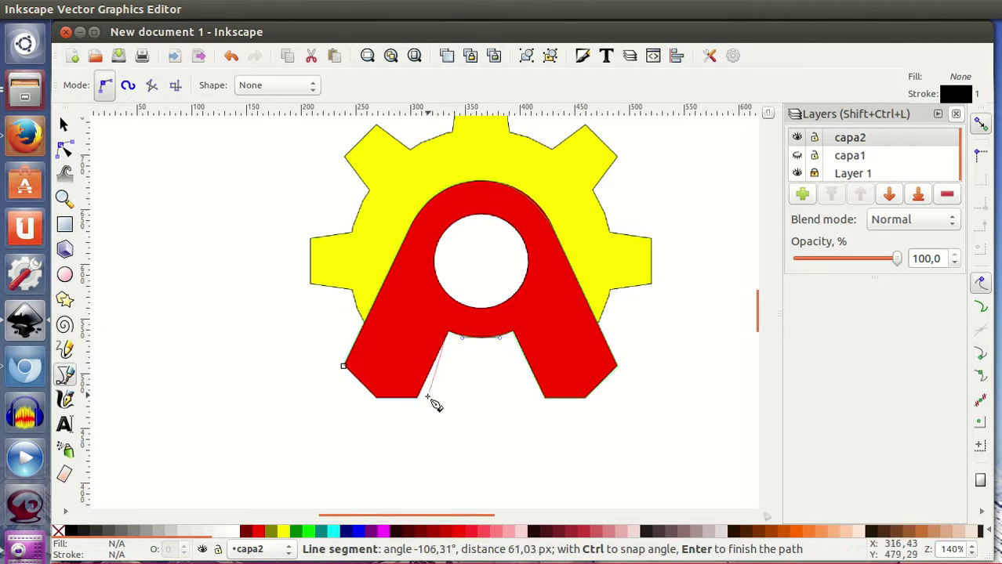
pyautogui.click(415, 399)
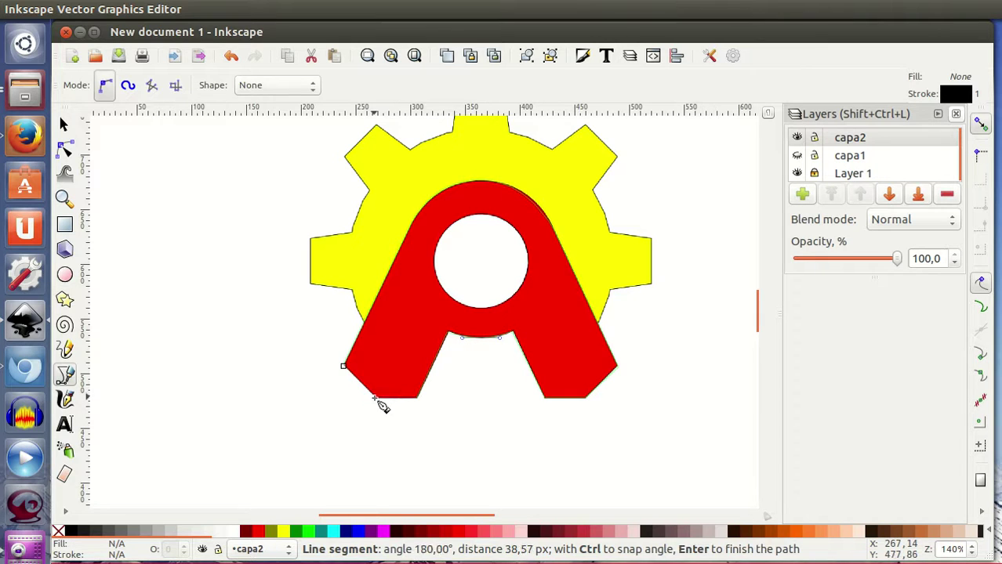
pyautogui.click(342, 366)
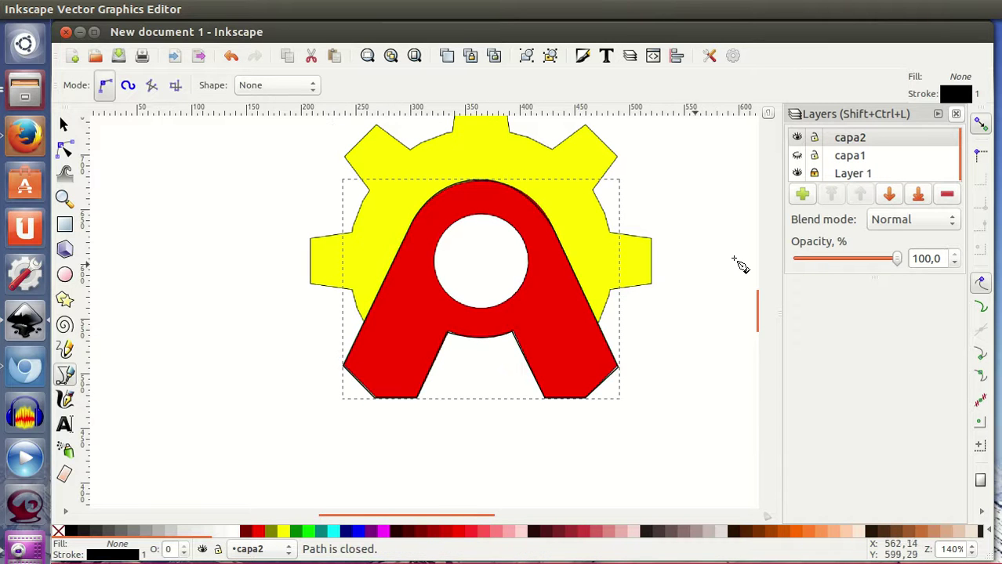
pyautogui.click(797, 173)
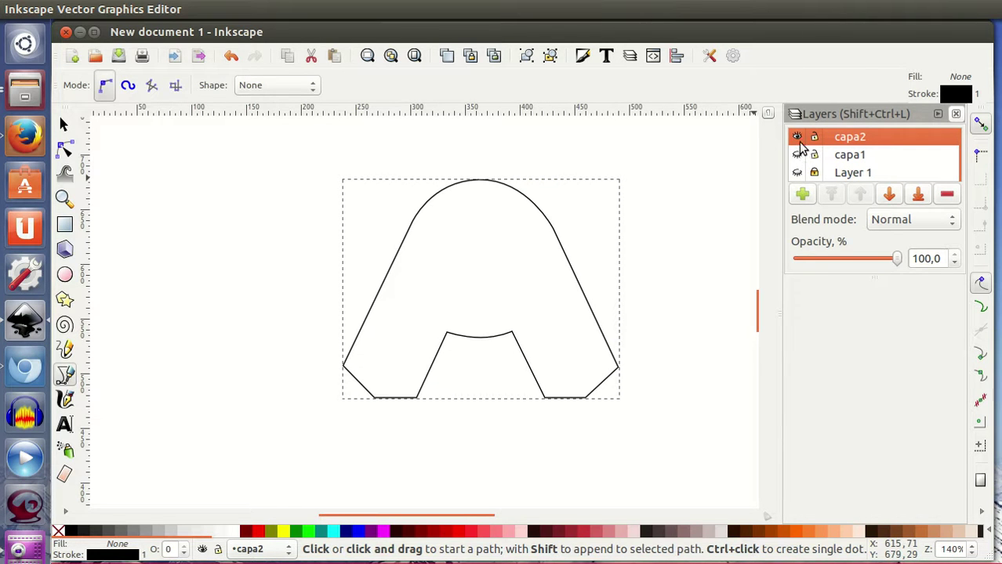
pyautogui.click(797, 173)
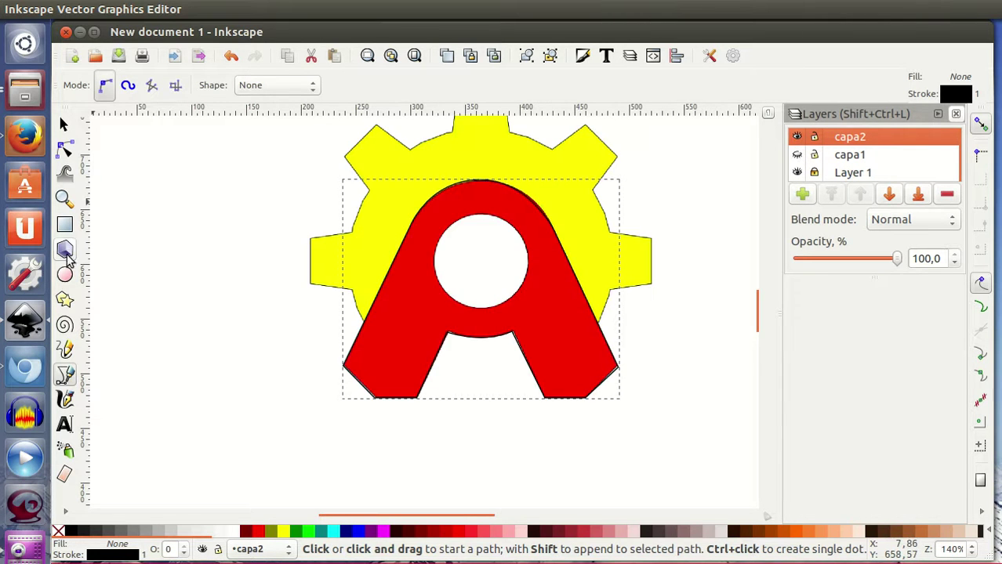
# Draw a circle, move it into the A's round hole, and scale it to about 86 px
pyautogui.click(64, 279)
pyautogui.moveTo(187, 261); pyautogui.dragTo(261, 325)
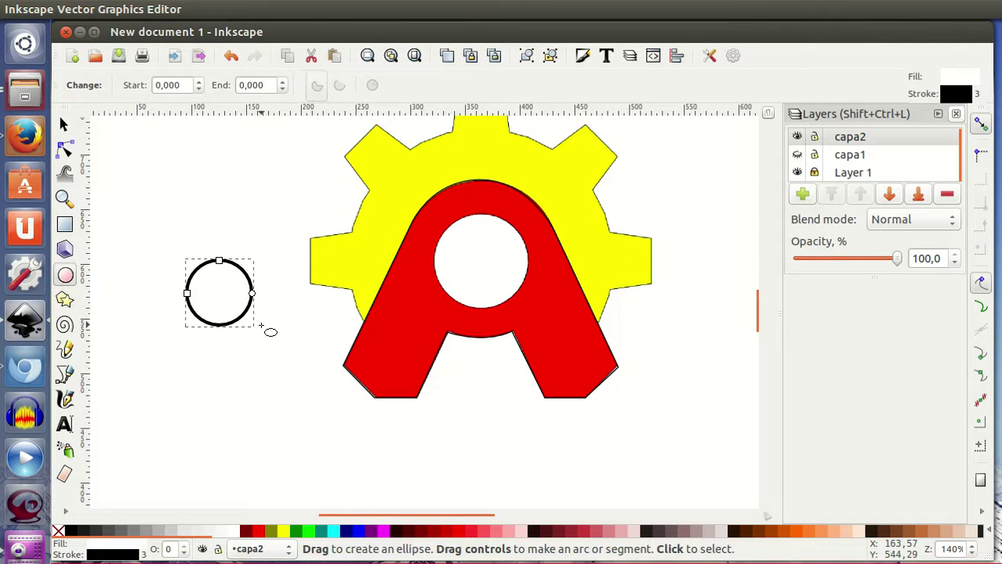
pyautogui.click(64, 125)
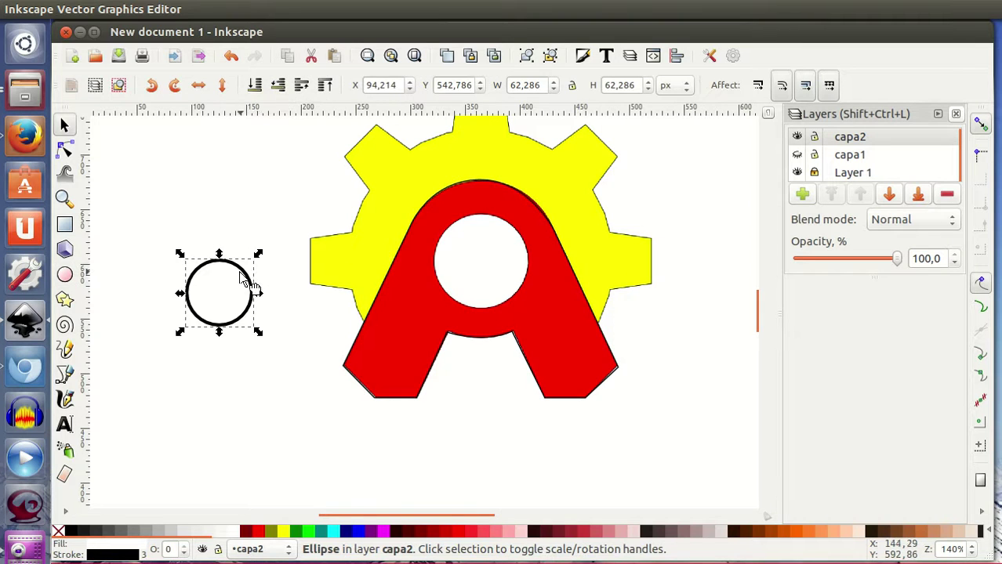
pyautogui.moveTo(240, 276); pyautogui.dragTo(506, 241)
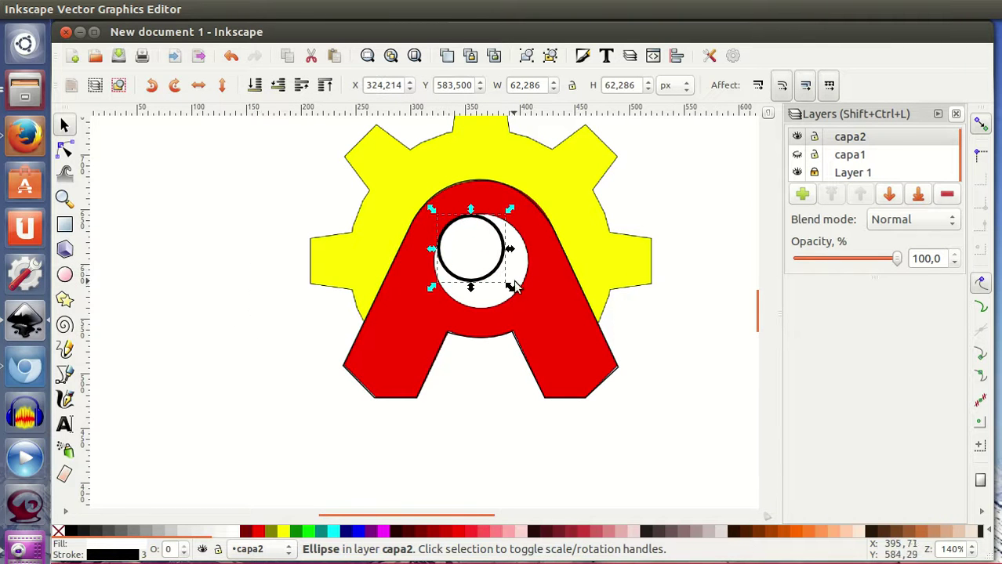
pyautogui.moveTo(511, 287); pyautogui.dragTo(536, 329)
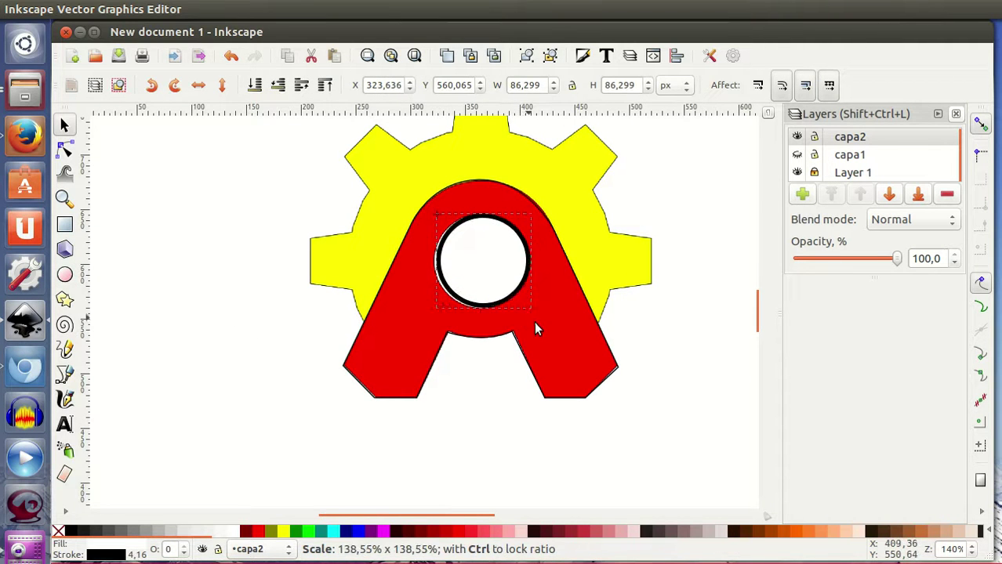
pyautogui.moveTo(523, 277); pyautogui.dragTo(519, 277)
pyautogui.moveTo(536, 321); pyautogui.dragTo(536, 321)
pyautogui.click(274, 265)
pyautogui.scroll(2, 725, 249)
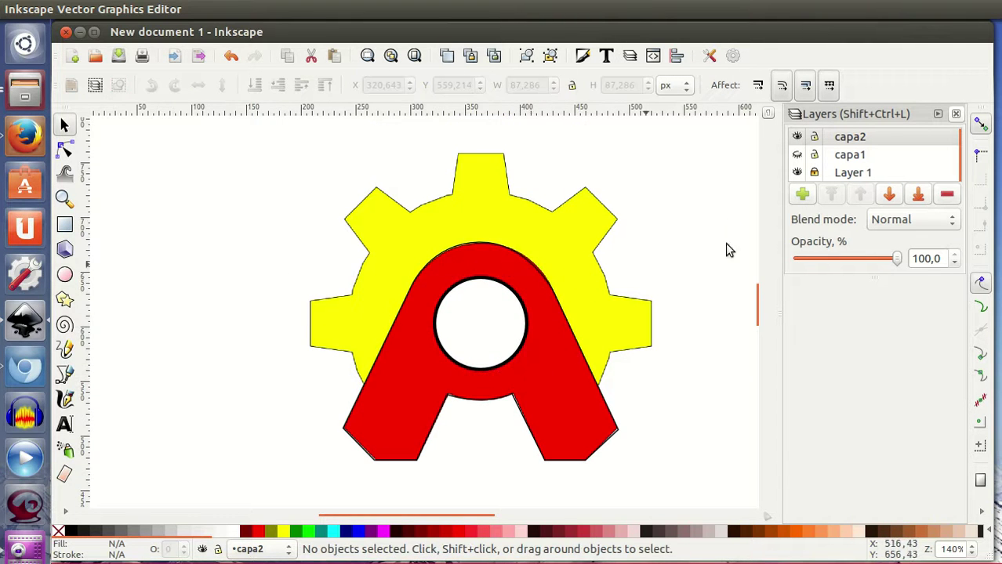
# Toggle capa1 and capa2 visibility to inspect gear and A separately, ending with both shown and Layer 1 hidden
pyautogui.click(797, 173)
pyautogui.click(796, 156)
pyautogui.click(796, 155)
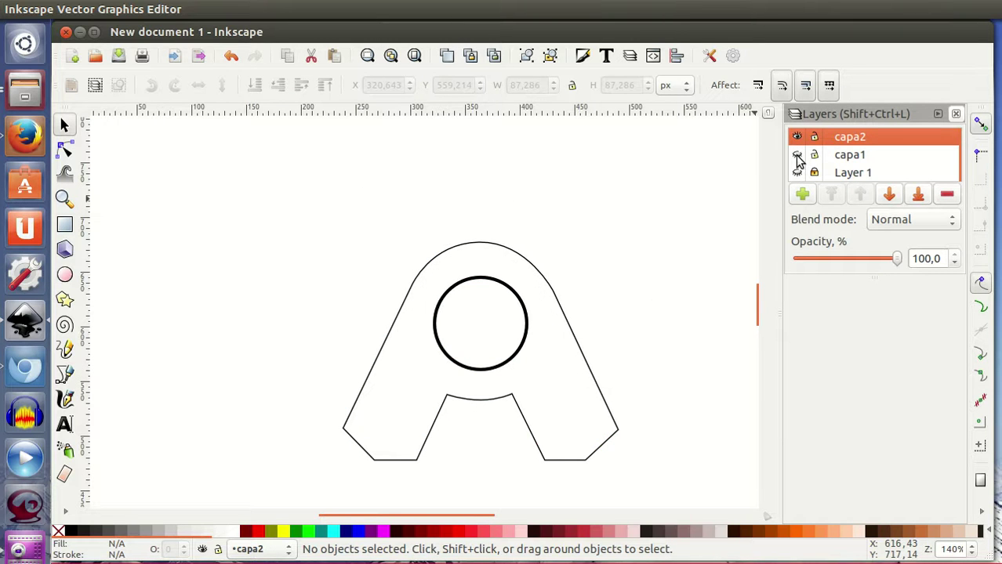
pyautogui.click(797, 155)
pyautogui.click(796, 137)
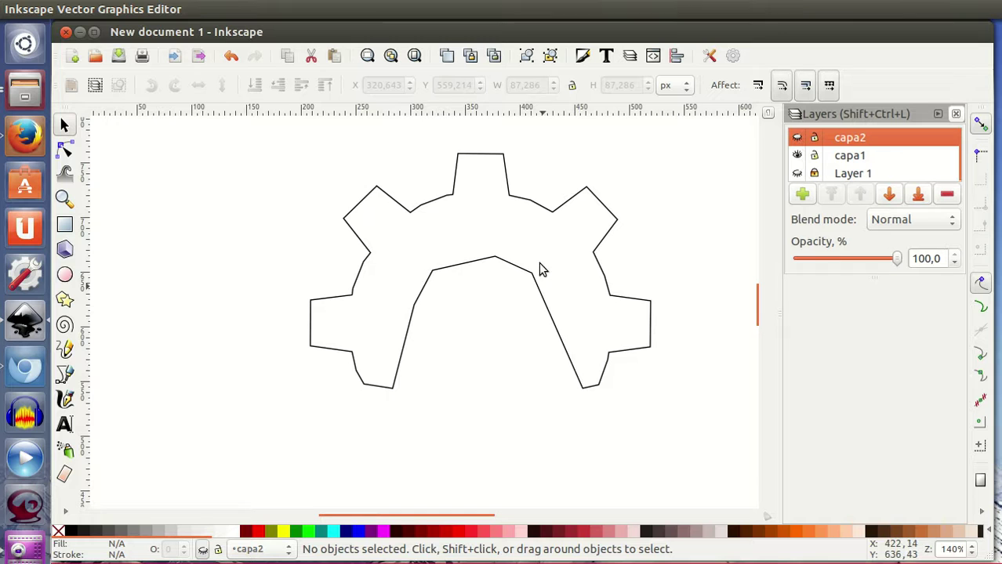
pyautogui.click(796, 156)
pyautogui.click(796, 137)
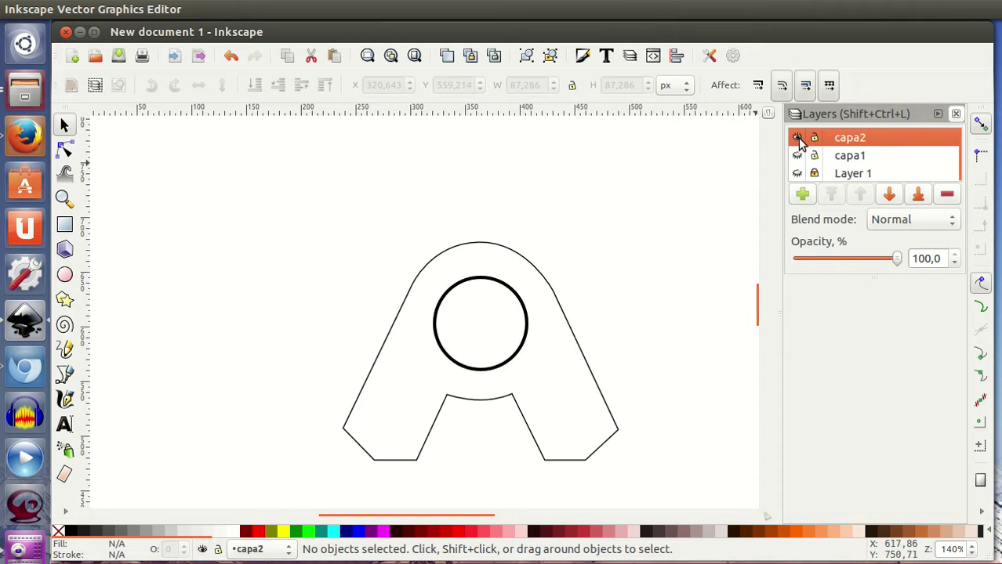
pyautogui.click(797, 155)
# Zoom the Inkscape canvas, then add a blank line at the top of tutorial.scad in OpenSCAD
pyautogui.keyDown('ctrl'); pyautogui.scroll(-1, 627, 314); pyautogui.keyUp('ctrl')
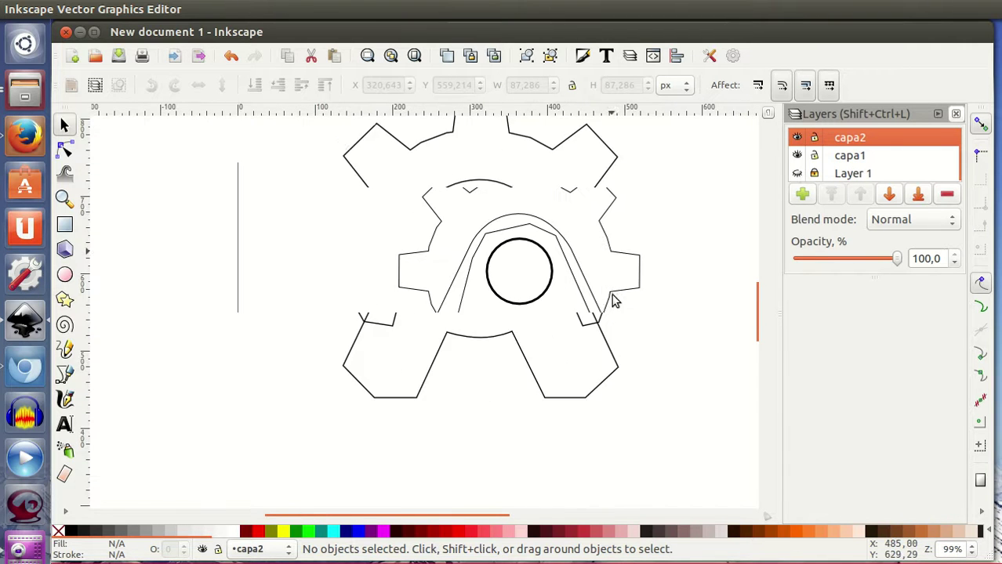
pyautogui.scroll(1, 632, 319)
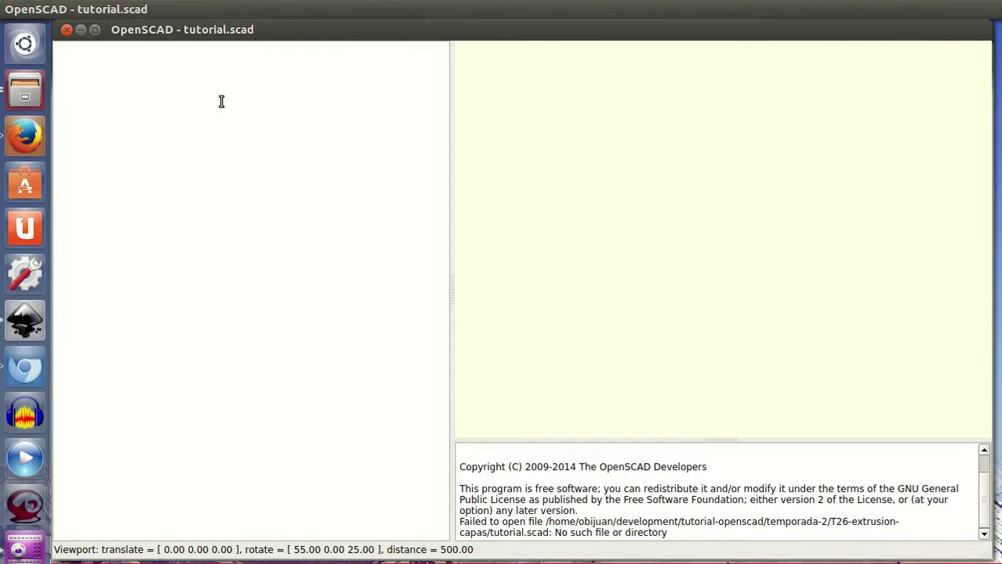
pyautogui.press('Return')
# Write h1 = 3; and h2 = 6; then import(file = "logo.dxf", layer = "capa1"); in the script
pyautogui.click(25, 329)
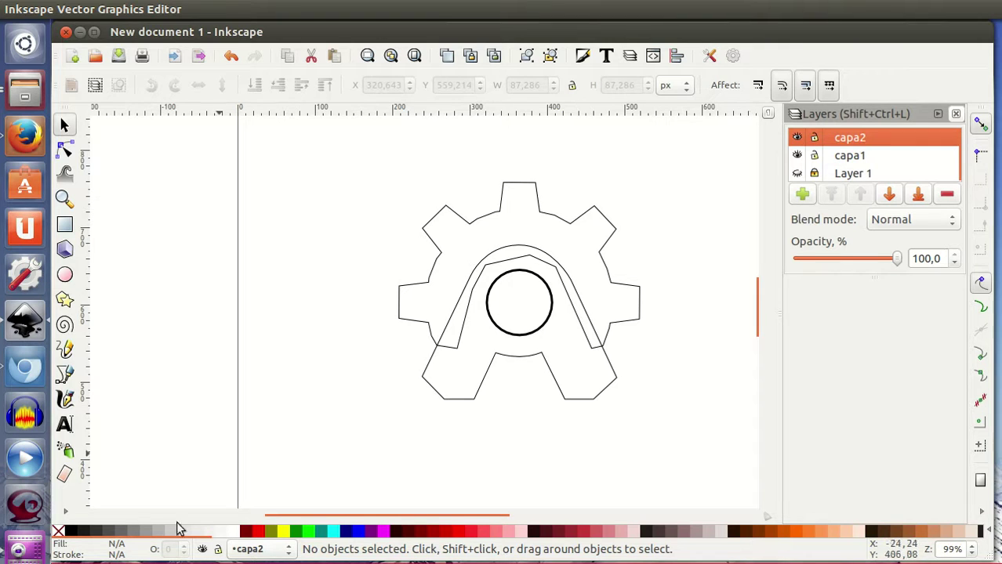
pyautogui.hotkey('alt', 'Tab')
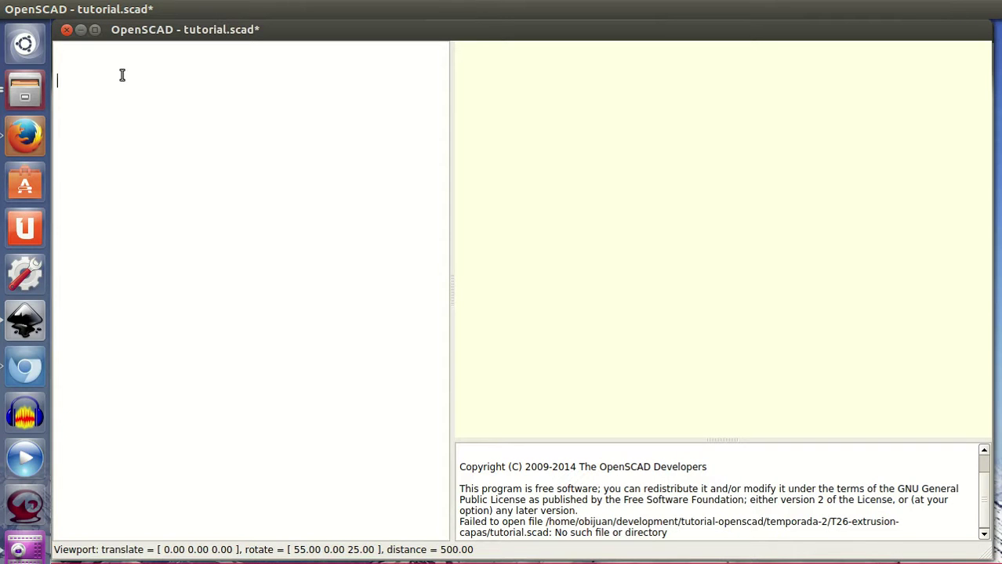
pyautogui.write('h1 = ')
pyautogui.write('3;')
pyautogui.press('Return')
pyautogui.write('h2 = 6')
pyautogui.write(';')
pyautogui.press('Return')
pyautogui.press('Return')
pyautogui.write('import')
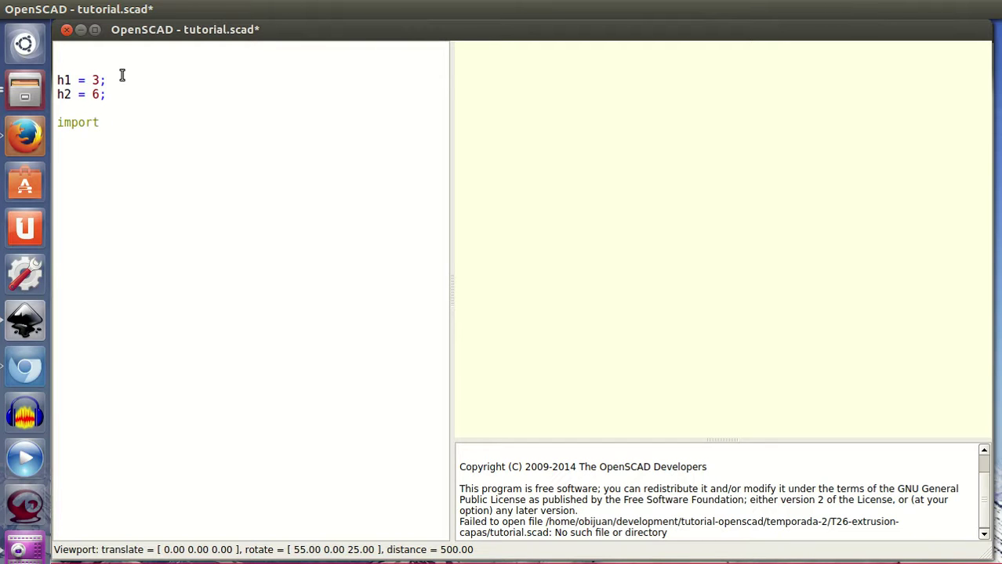
pyautogui.write('(file = "')
pyautogui.write('logo.dxf",')
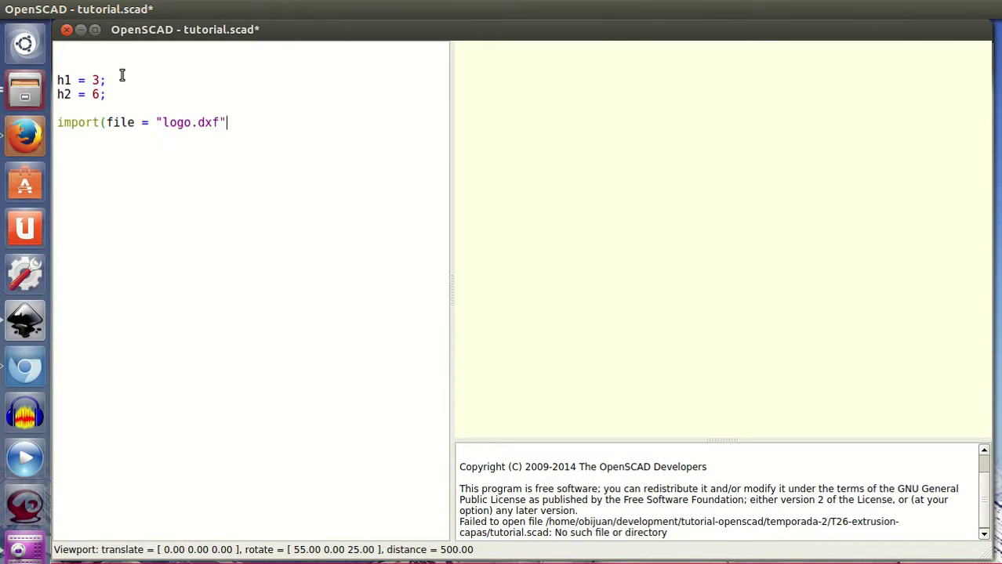
pyautogui.write(' layer = "')
pyautogui.write('capa')
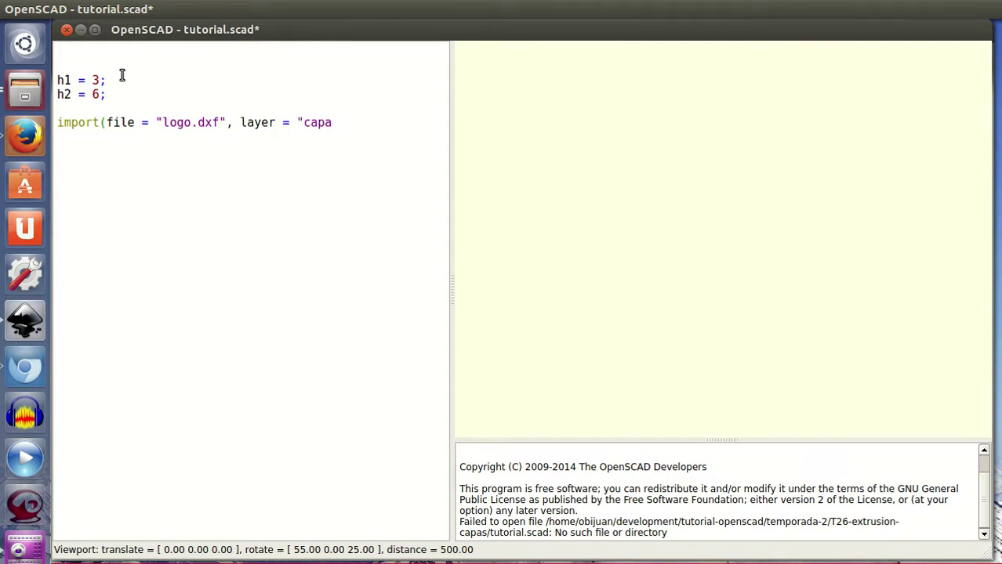
pyautogui.write('1");')
# Preview the flat capa1 gear with Show Axes on, then add linear_extrude(height = h1) above the import
pyautogui.press('F5')
pyautogui.moveTo(664, 313)
pyautogui.mouseDown()
pyautogui.moveTo(703, 337)
pyautogui.moveTo(677, 331)
pyautogui.moveTo(704, 331)
pyautogui.mouseUp()
pyautogui.scroll(-3, 686, 328)
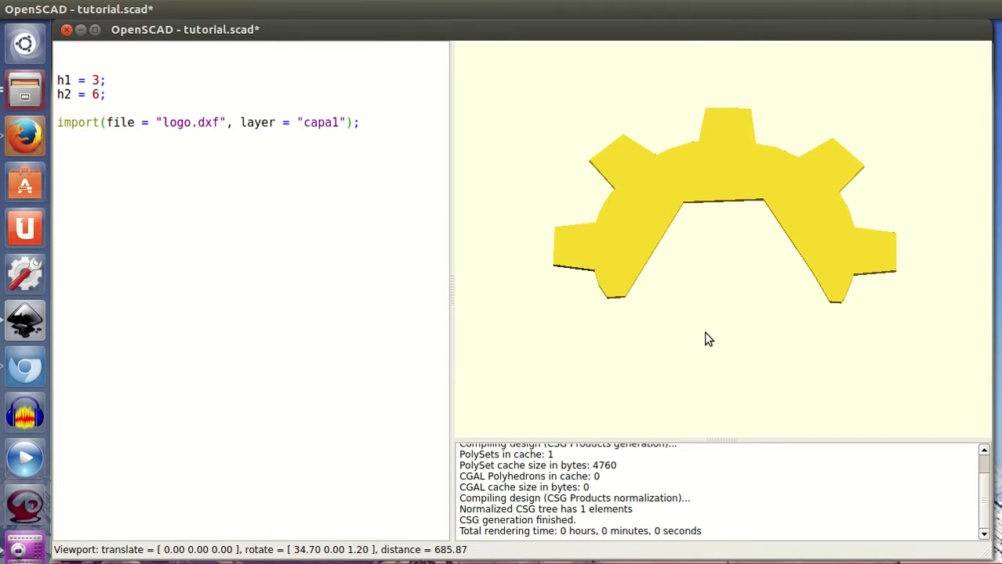
pyautogui.click(172, 8)
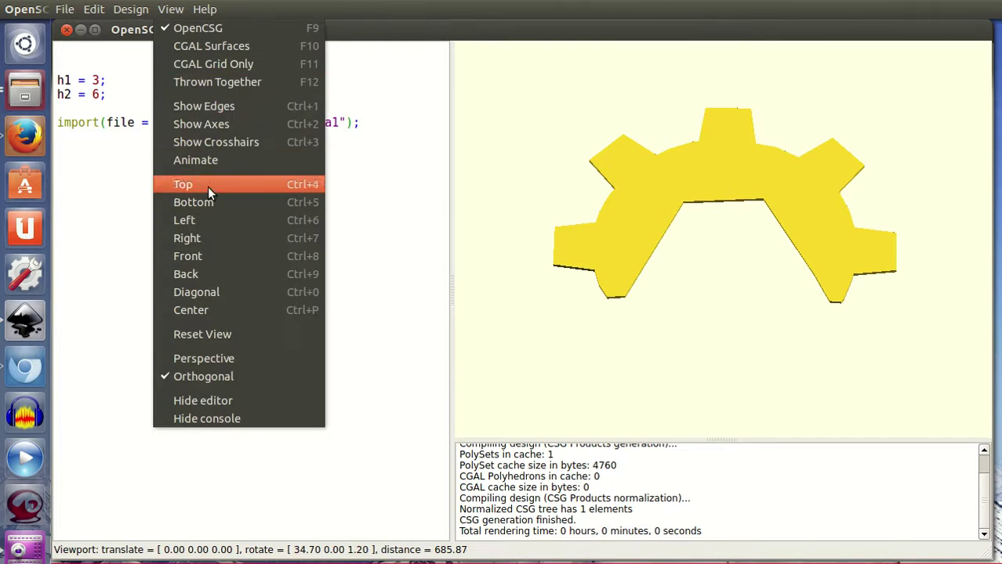
pyautogui.click(205, 123)
pyautogui.moveTo(529, 218)
pyautogui.mouseDown()
pyautogui.moveTo(629, 204)
pyautogui.moveTo(625, 227)
pyautogui.mouseUp()
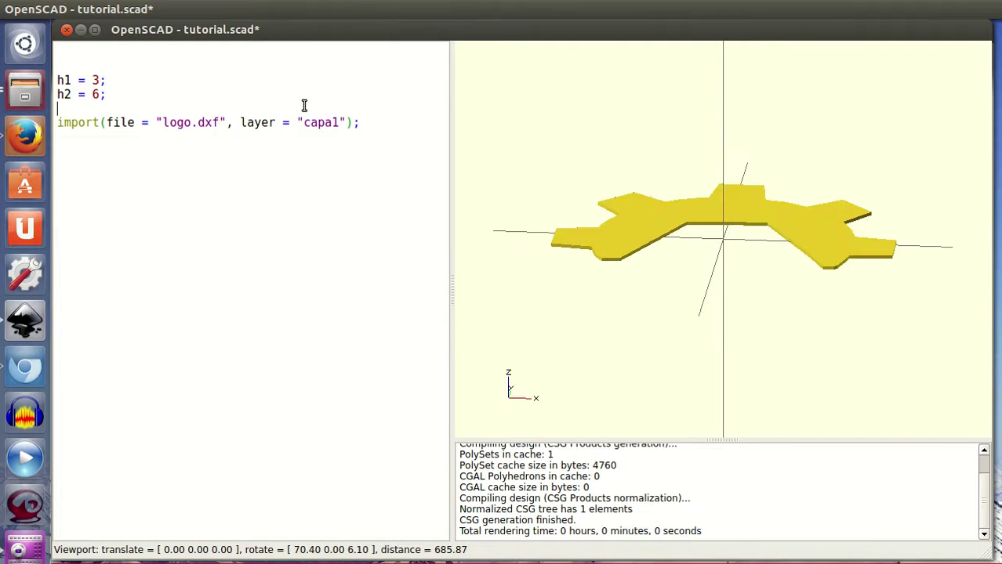
pyautogui.press('Return')
pyautogui.write('inear_extrude(height = h1)')
# Preview the gear extruded to h1 and add import(file = "logo.dxf", layer = "capa2"); below it
pyautogui.press('F5')
pyautogui.moveTo(856, 322); pyautogui.dragTo(856, 329)
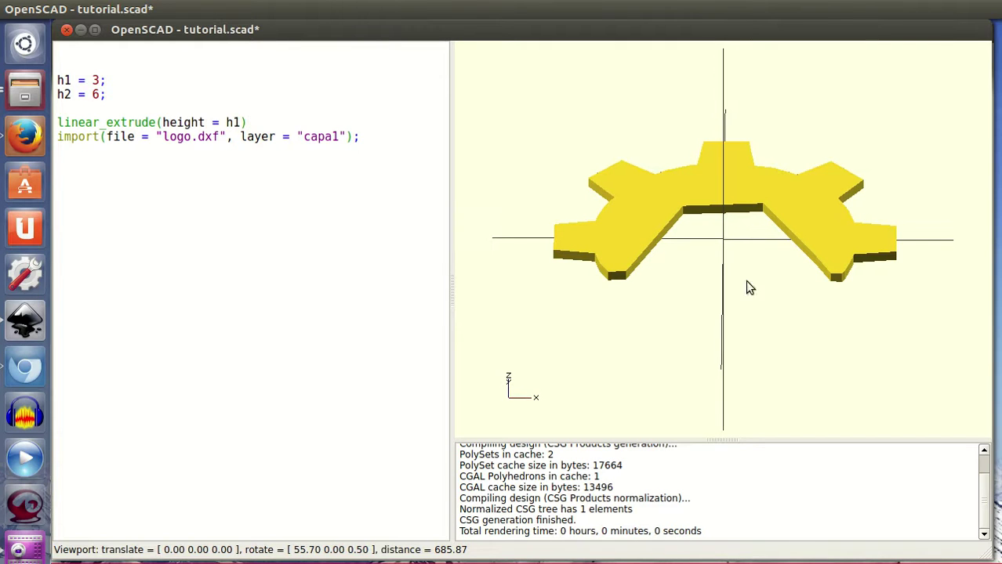
pyautogui.click(378, 139)
pyautogui.press('Return')
pyautogui.press('Return')
pyautogui.write('import(file =')
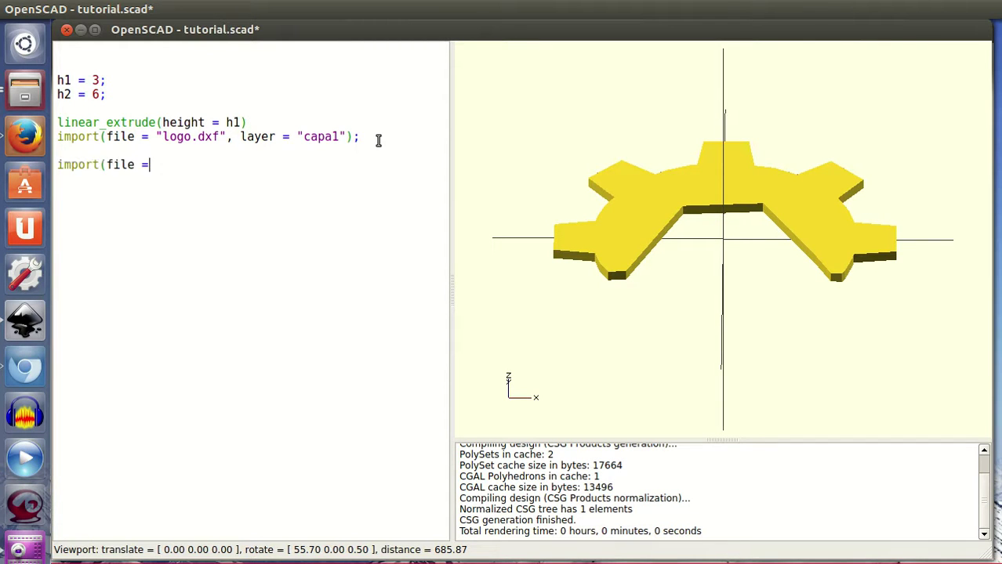
pyautogui.write(' "logo.dxf",')
pyautogui.write(' layer =')
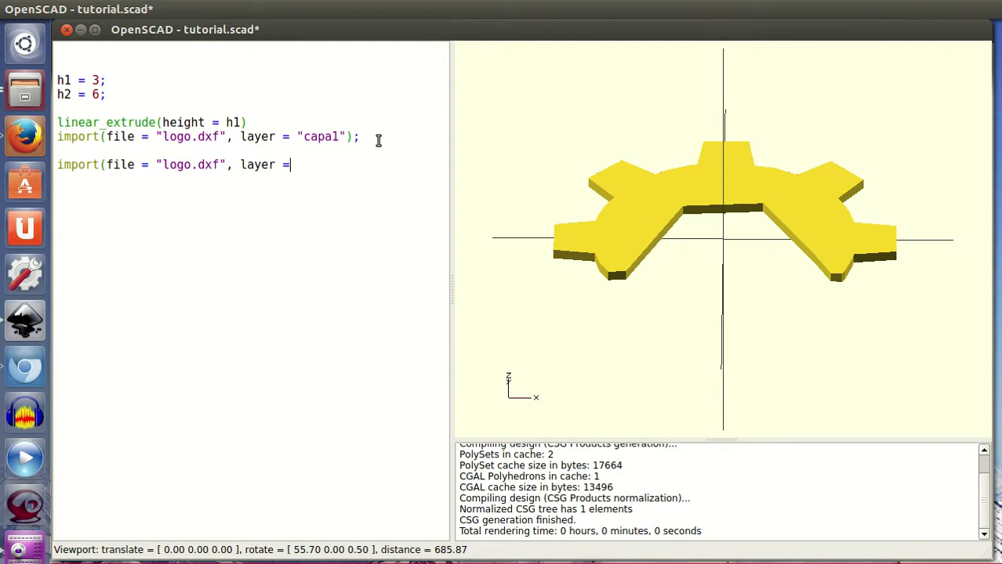
pyautogui.write(' "capa2");')
# Preview the flat A inside the gear and make room above the capa2 import
pyautogui.press('F5')
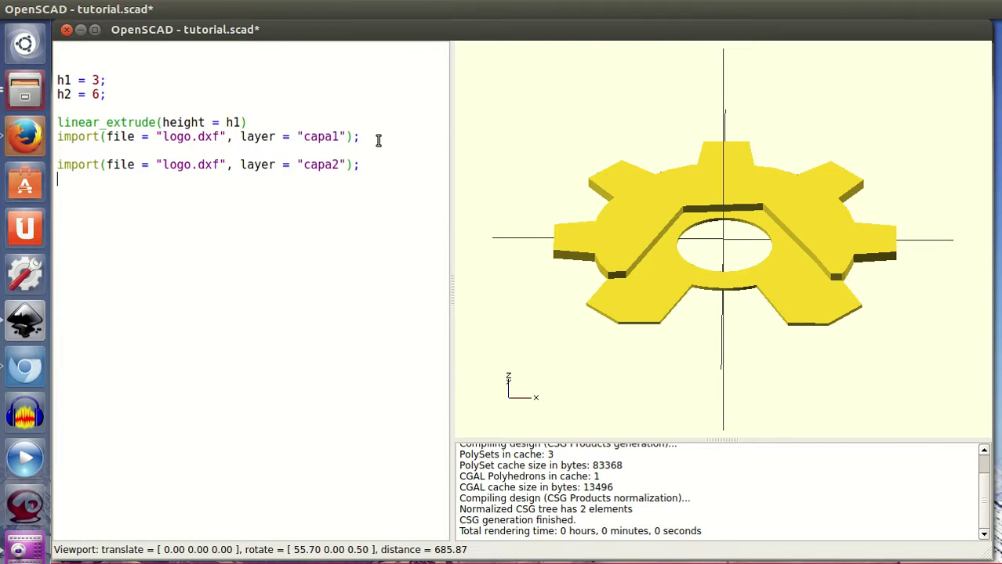
pyautogui.moveTo(753, 300); pyautogui.dragTo(762, 322)
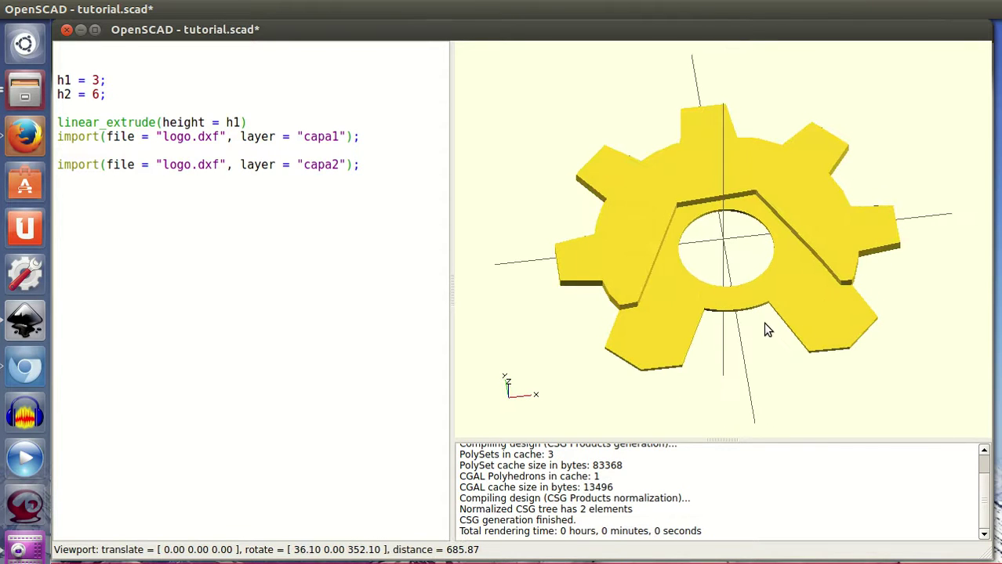
pyautogui.click(377, 139)
pyautogui.press('Return')
pyautogui.press('Return')
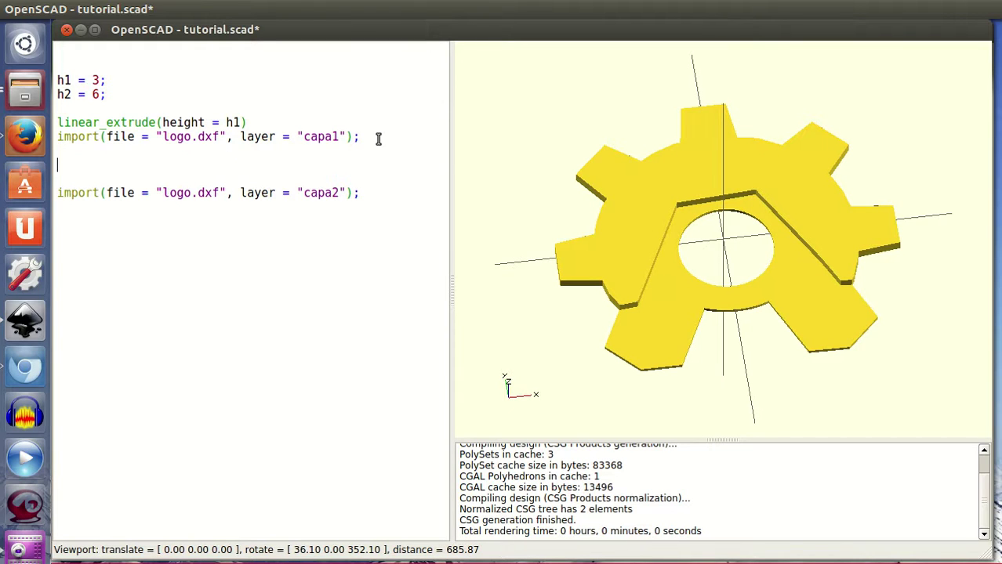
# Wrap the capa2 import in linear_extrude(height = h2) and preview the taller A
pyautogui.write('linear_extrude(height = h2)')
pyautogui.press('F5')
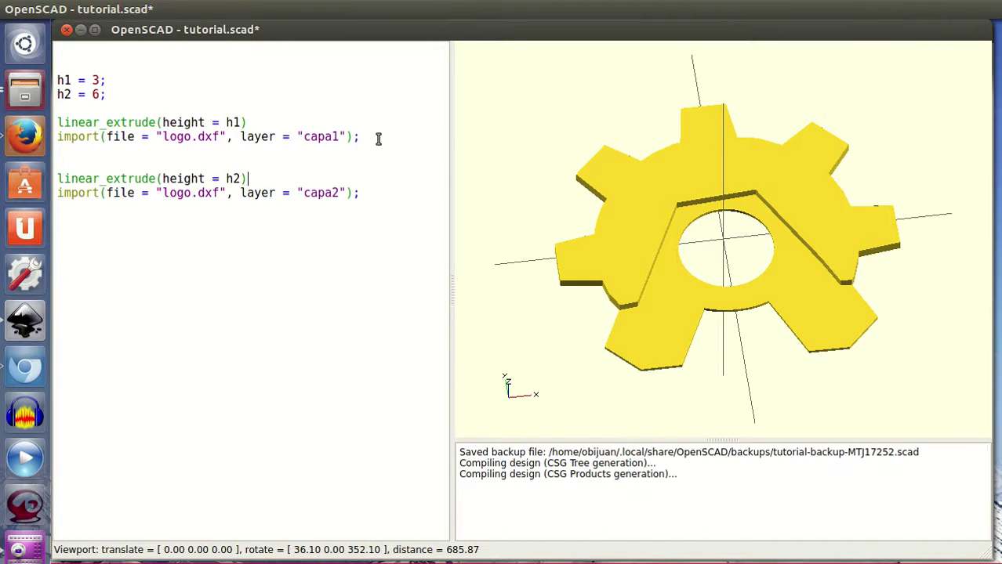
pyautogui.moveTo(703, 384)
pyautogui.mouseDown()
pyautogui.moveTo(732, 353)
pyautogui.moveTo(782, 353)
pyautogui.moveTo(707, 363)
pyautogui.mouseUp()
# Add color("red") before the A's extrusion and preview the red A from several angles
pyautogui.write('color("red")')
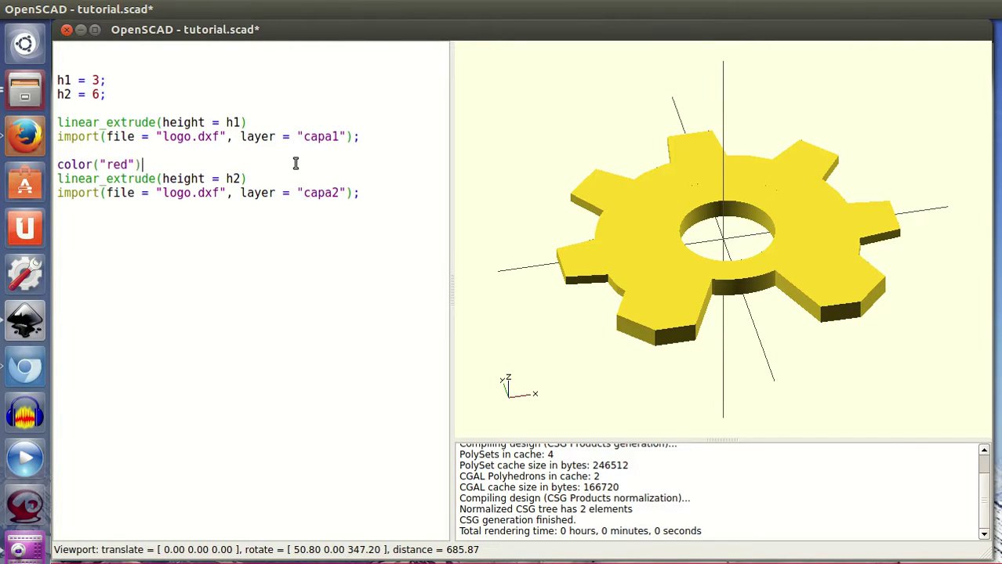
pyautogui.press('F5')
pyautogui.moveTo(711, 316)
pyautogui.mouseDown()
pyautogui.moveTo(685, 291)
pyautogui.moveTo(658, 296)
pyautogui.moveTo(722, 291)
pyautogui.moveTo(776, 311)
pyautogui.moveTo(813, 286)
pyautogui.moveTo(786, 267)
pyautogui.mouseUp()
pyautogui.moveTo(748, 237)
pyautogui.mouseDown()
pyautogui.moveTo(760, 281)
pyautogui.moveTo(731, 312)
pyautogui.moveTo(695, 302)
pyautogui.moveTo(679, 337)
pyautogui.mouseUp()
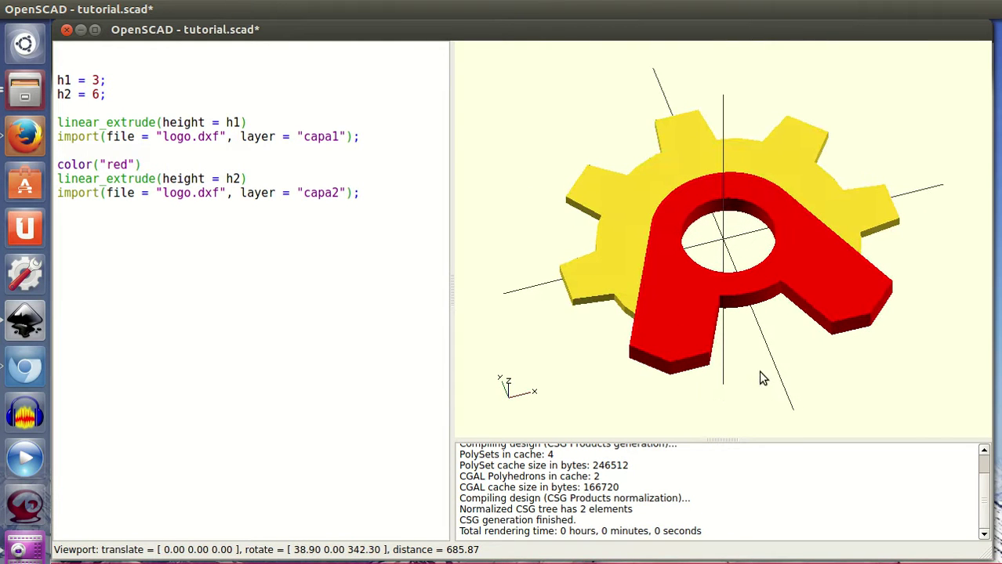